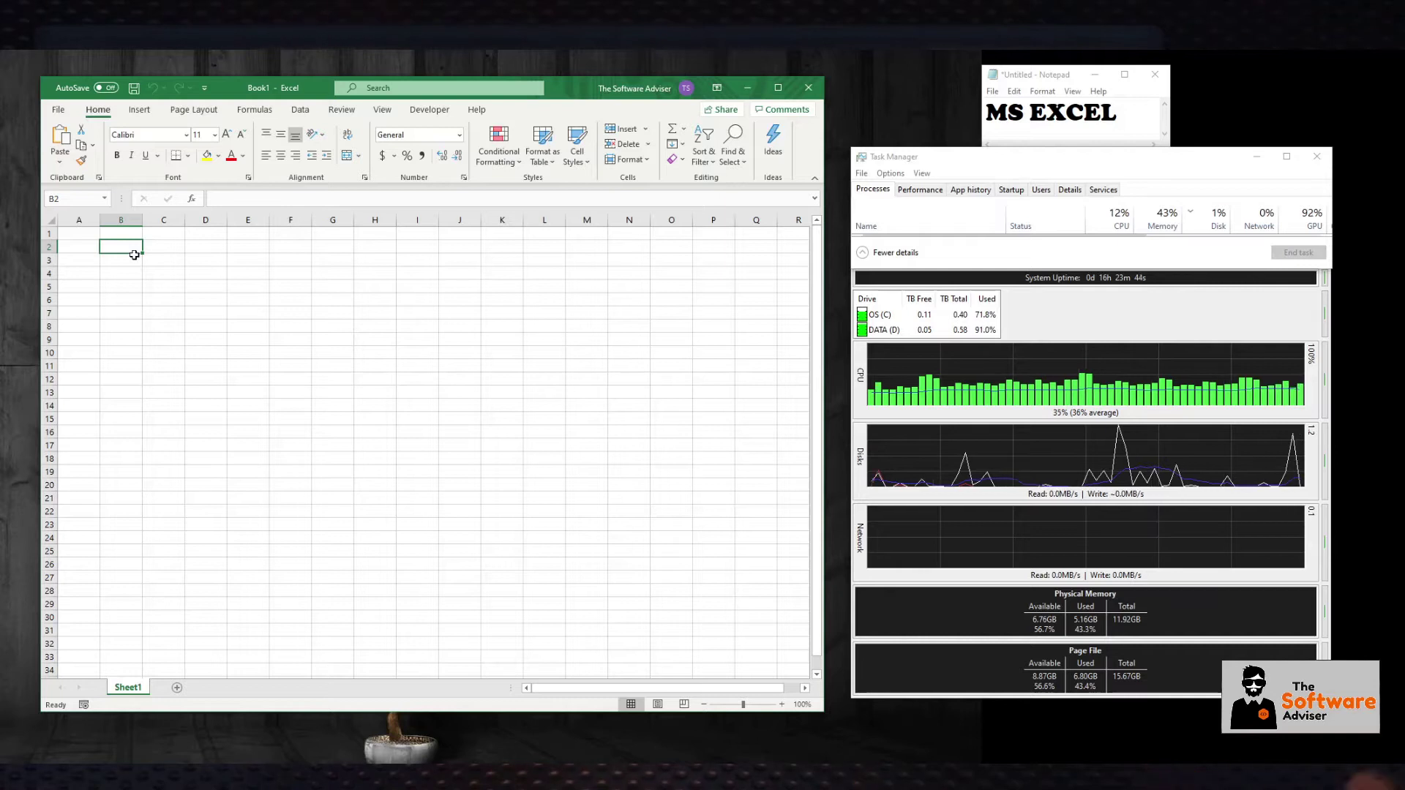
# Enter 9999 in cell B2 and fill it down through B30.
pyautogui.write('99')
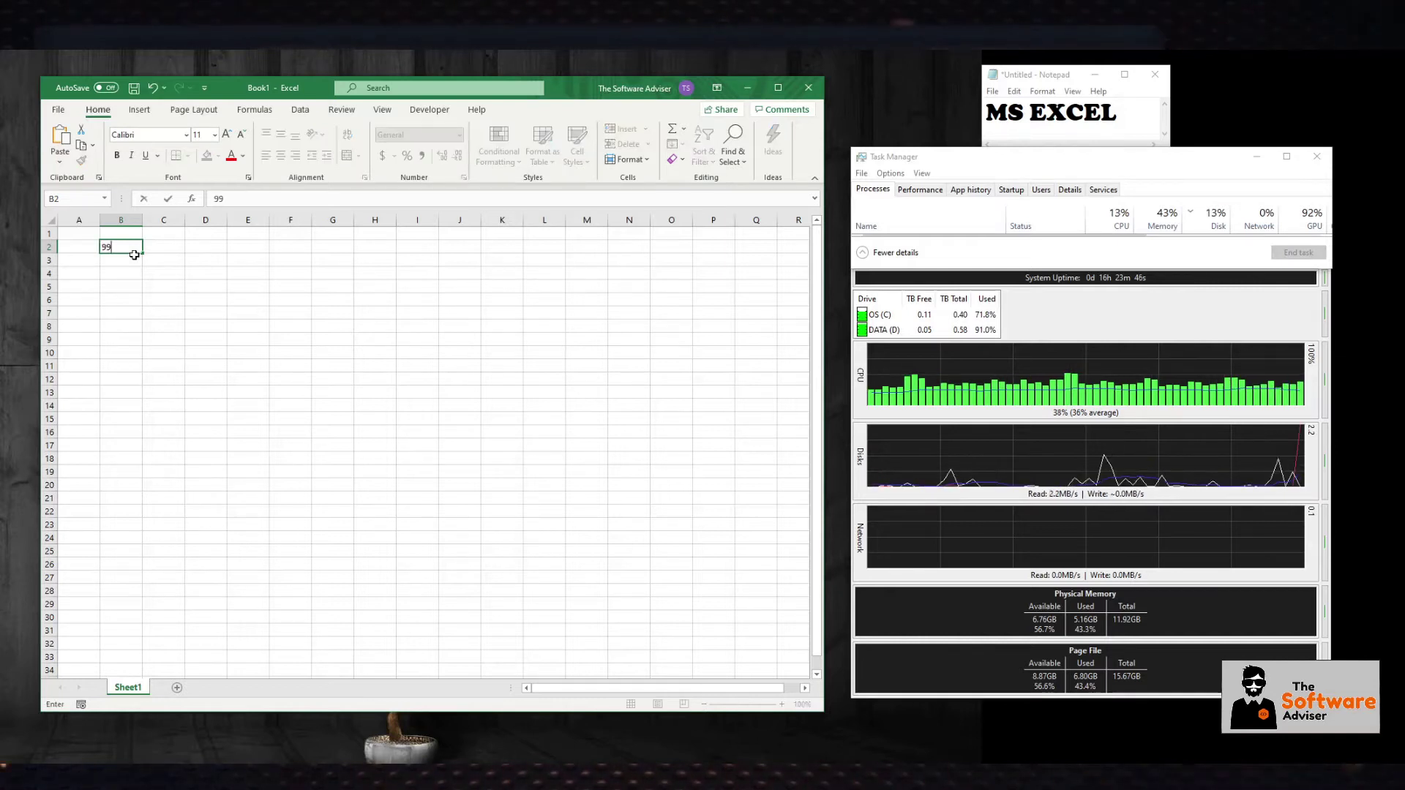
pyautogui.write('99')
pyautogui.press('Return')
pyautogui.press('Right')
pyautogui.press('Right')
pyautogui.press('Down')
pyautogui.moveTo(141, 253); pyautogui.dragTo(120, 618)
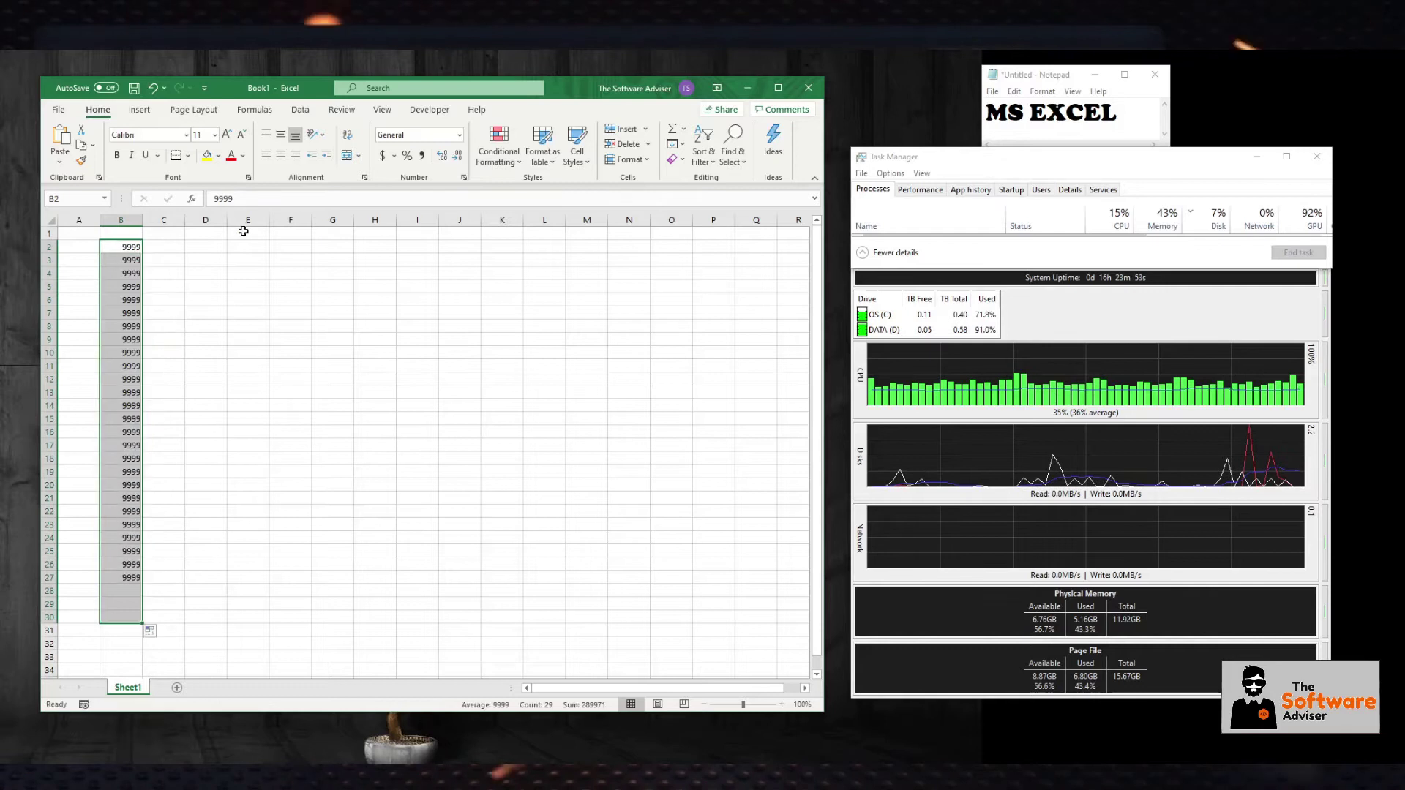
# Copy the 9999 value from B2 into cell B1.
pyautogui.click(135, 244)
pyautogui.hotkey('ctrl', 'c')
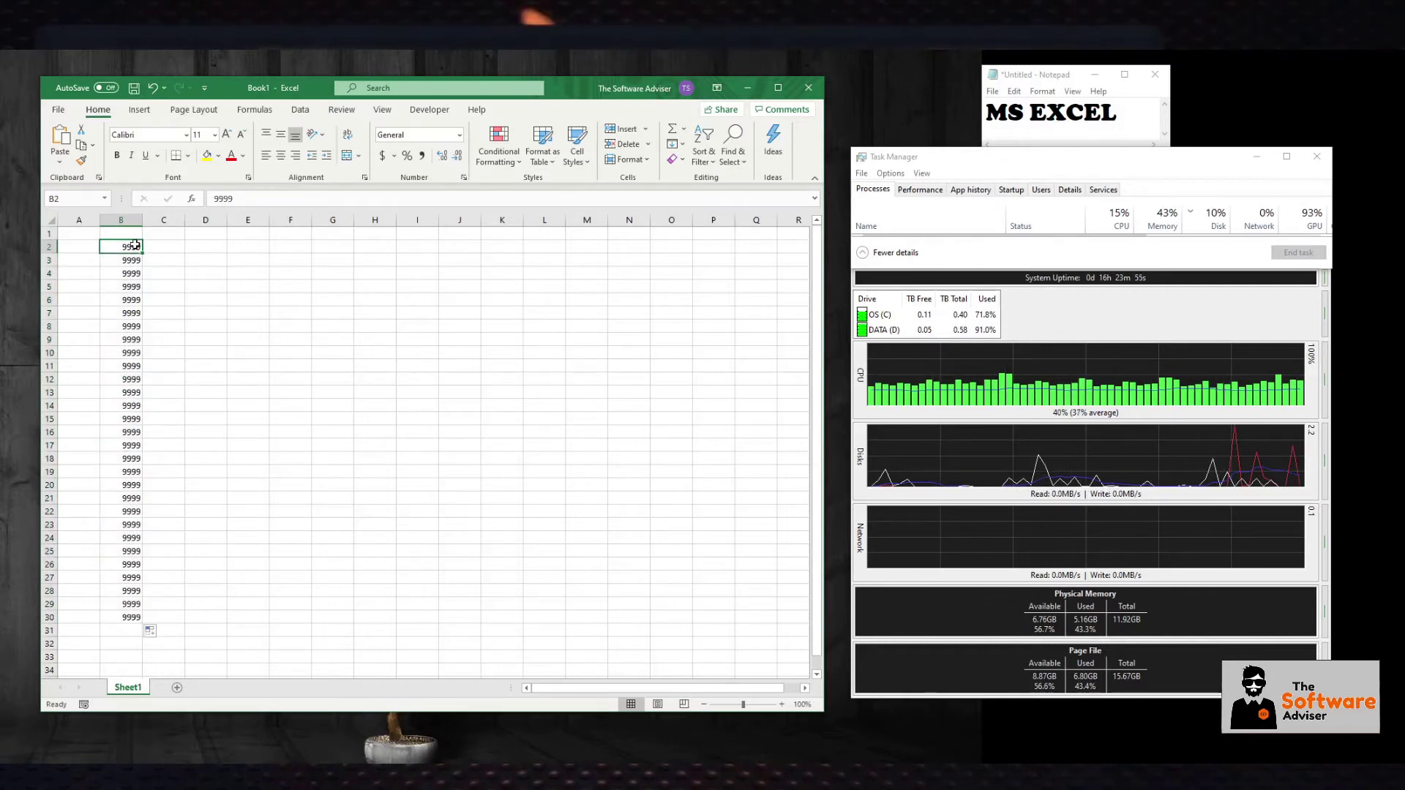
pyautogui.hotkey('ctrl', 'v')
pyautogui.click(234, 260)
# Copy B1:B30 and paste it into columns C through F, starting at row 1.
pyautogui.moveTo(137, 235); pyautogui.dragTo(132, 620)
pyautogui.hotkey('ctrl', 'c')
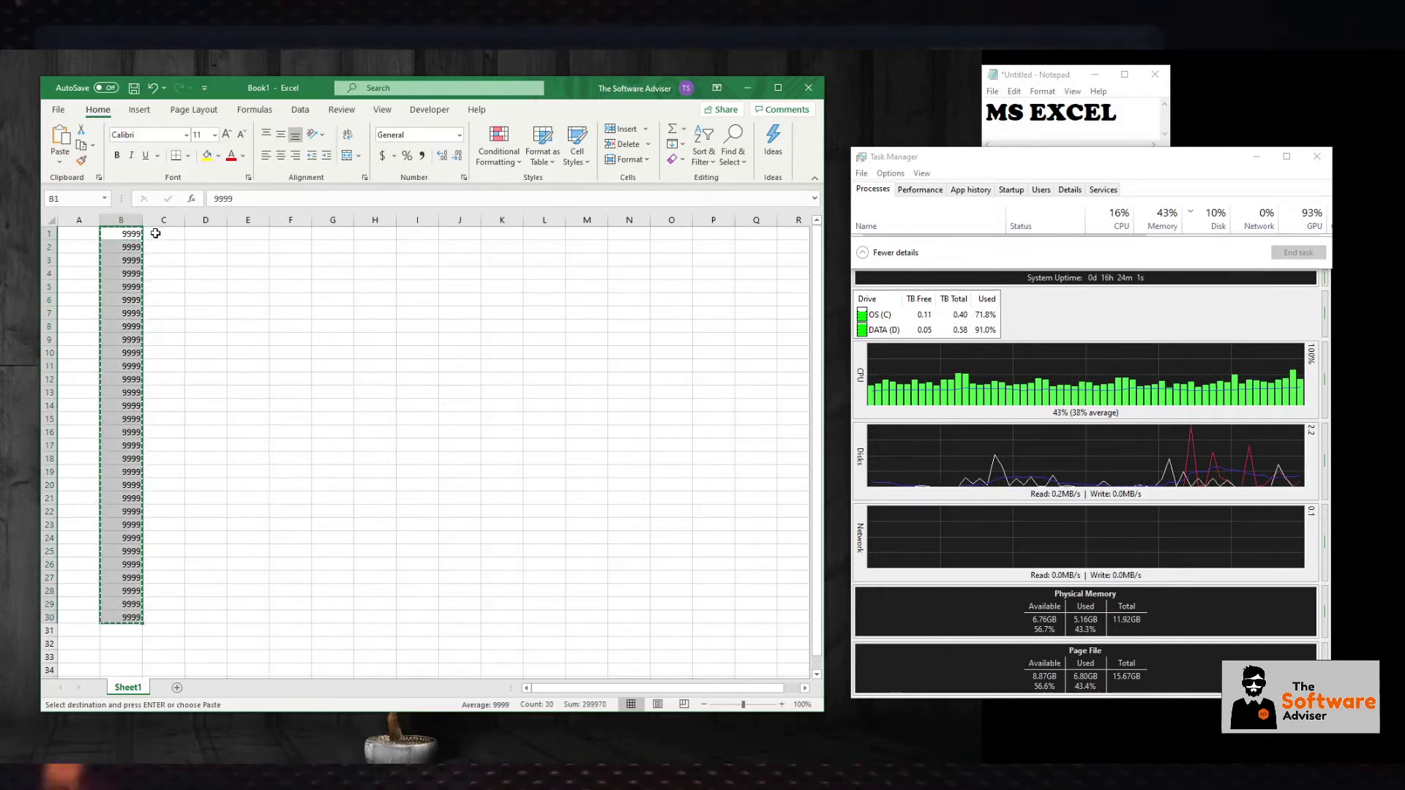
pyautogui.click(157, 233)
pyautogui.hotkey('ctrl', 'v')
pyautogui.click(216, 233)
pyautogui.hotkey('ctrl', 'v')
pyautogui.click(257, 233)
pyautogui.hotkey('ctrl', 'v')
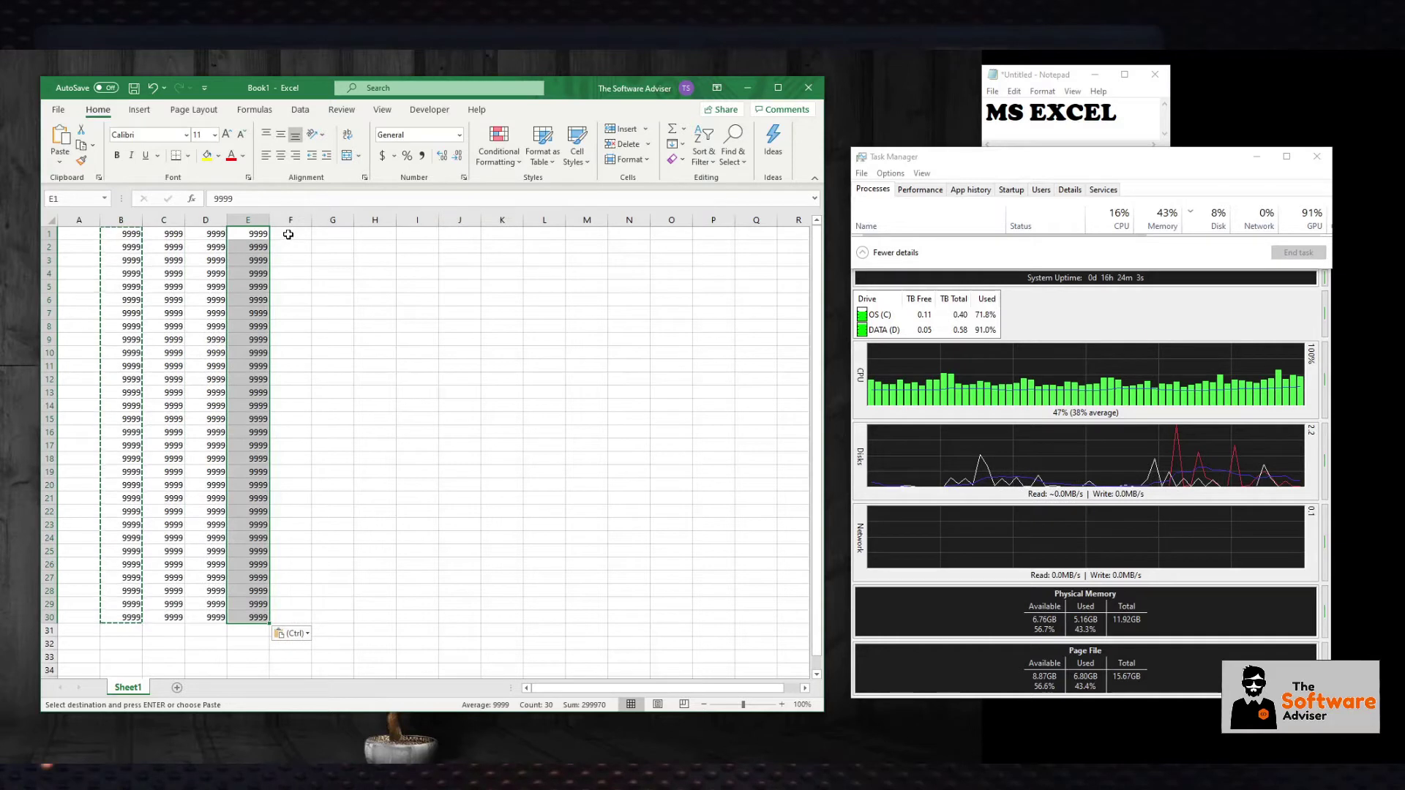
pyautogui.click(290, 233)
pyautogui.hotkey('ctrl', 'v')
# Paste the copied B1:B30 block into columns G through J, starting at row 1.
pyautogui.click(331, 232)
pyautogui.hotkey('ctrl', 'v')
pyautogui.click(388, 234)
pyautogui.hotkey('ctrl', 'v')
pyautogui.click(410, 234)
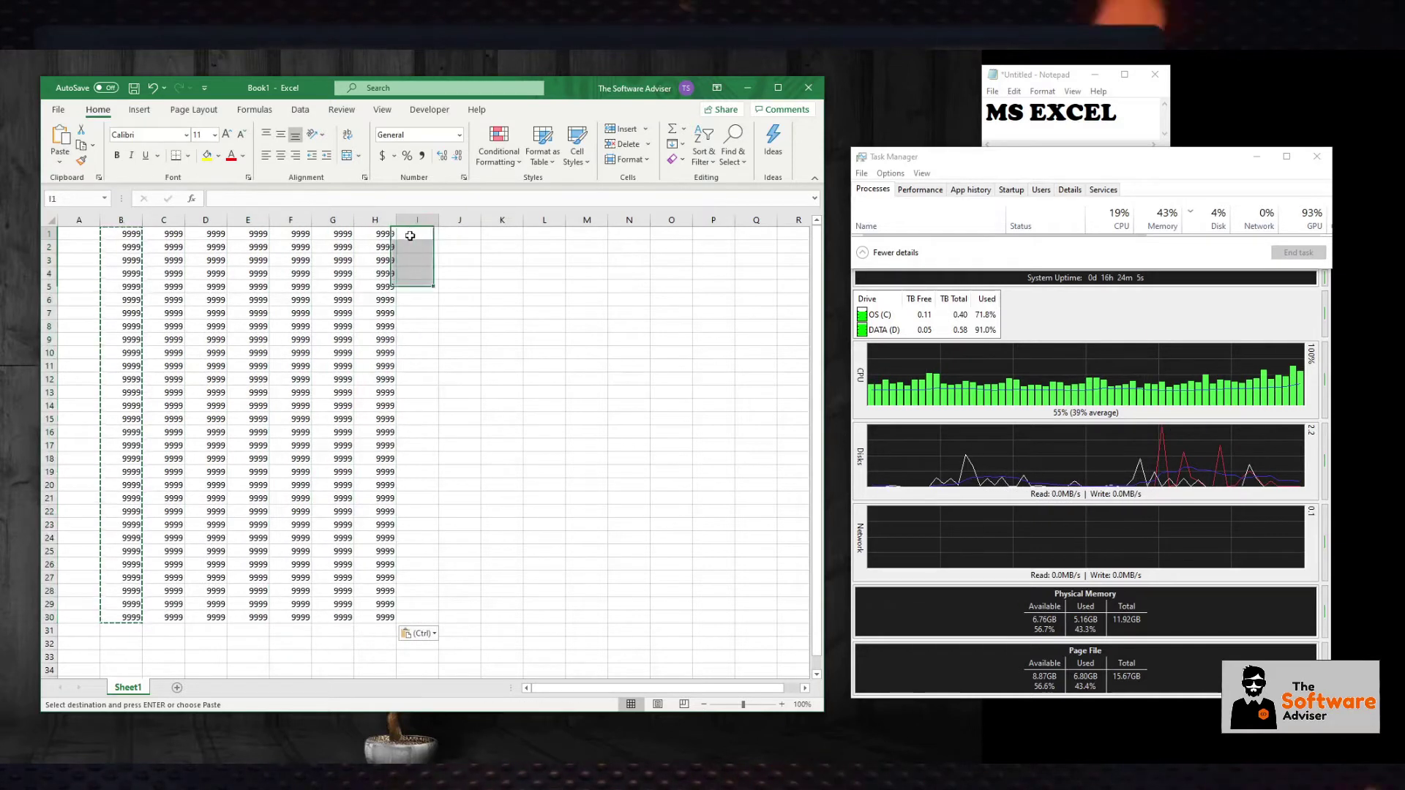
pyautogui.hotkey('ctrl', 'v')
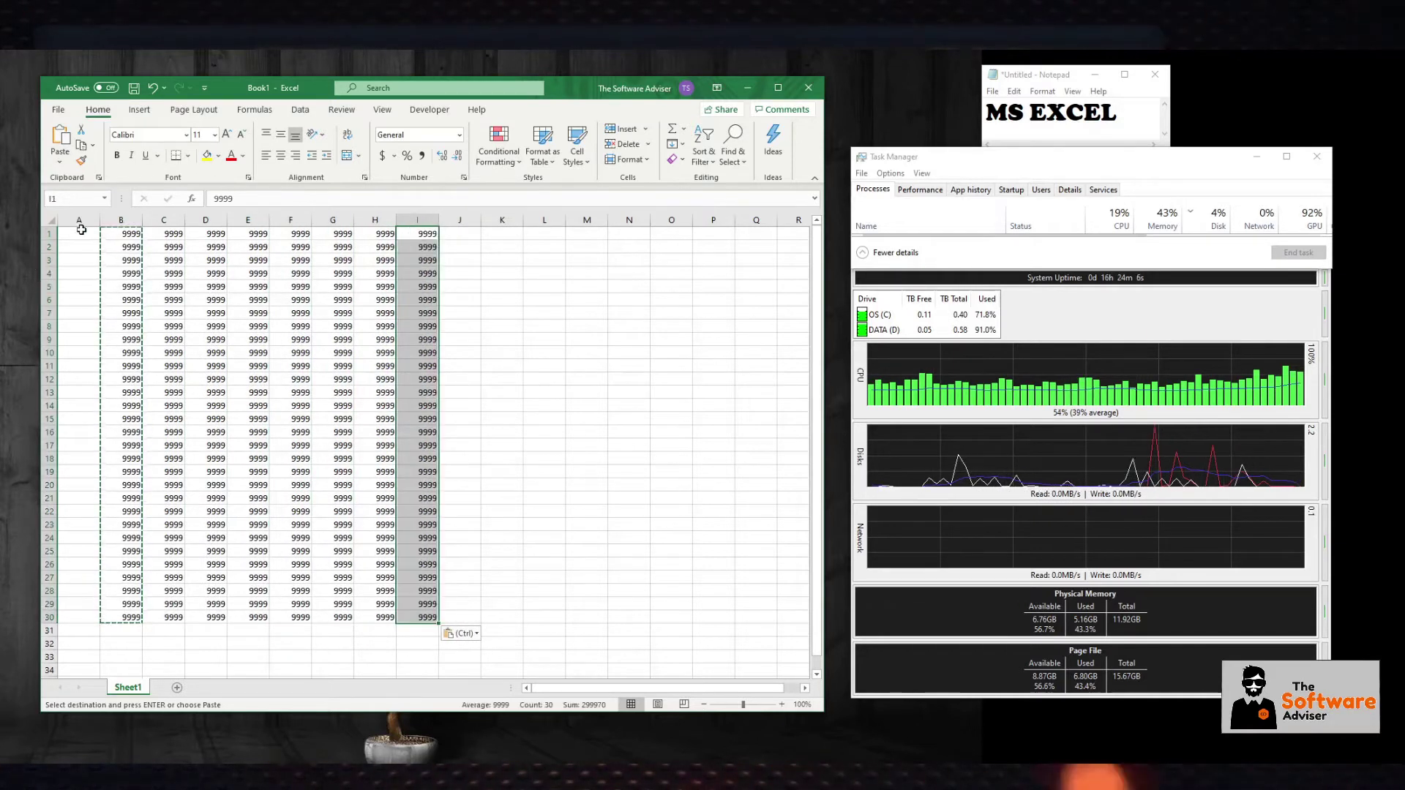
pyautogui.click(469, 234)
pyautogui.hotkey('ctrl', 'v')
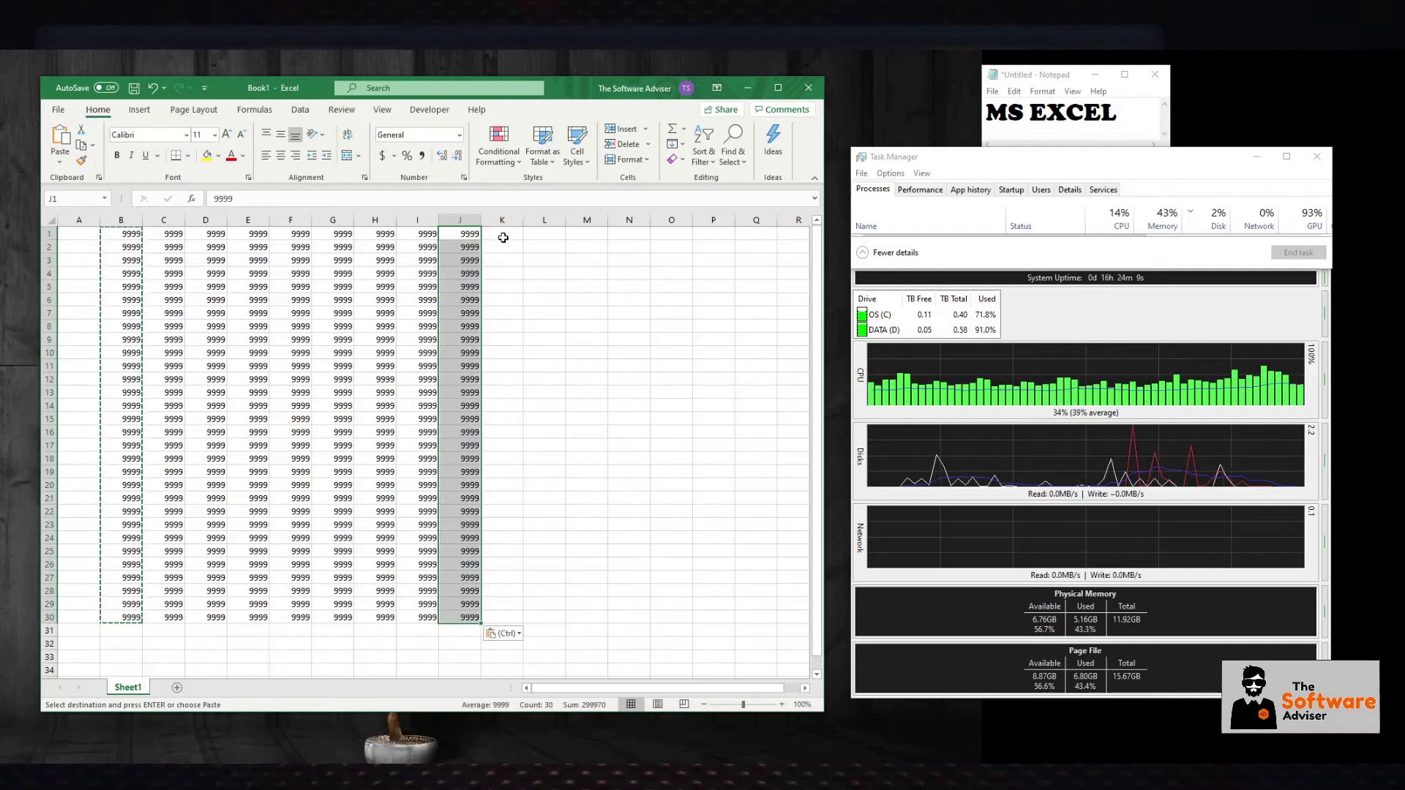
# Start a formula in K1 that multiplies B1 by C1, correcting the mistaken C2 reference.
pyautogui.click(504, 237)
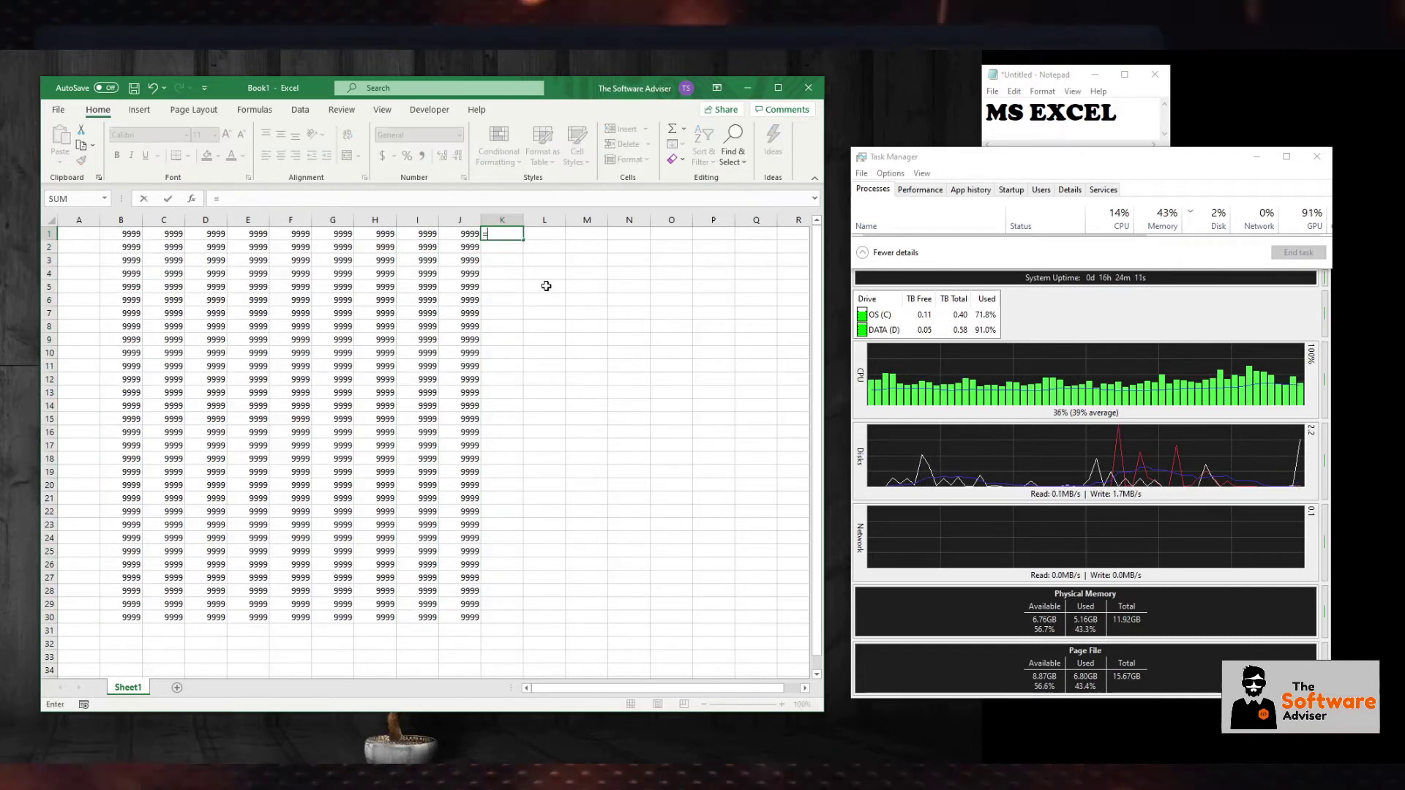
pyautogui.write('=')
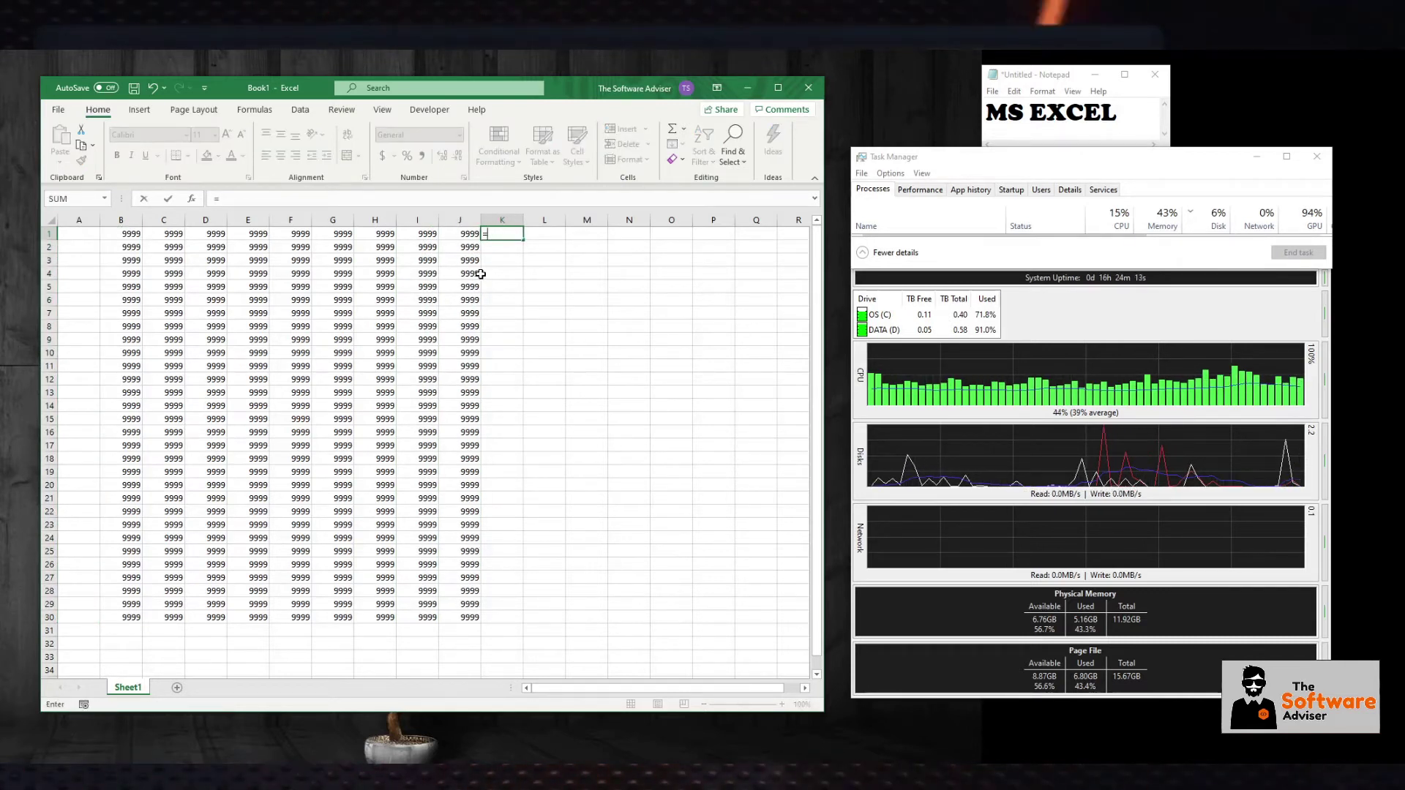
pyautogui.click(129, 236)
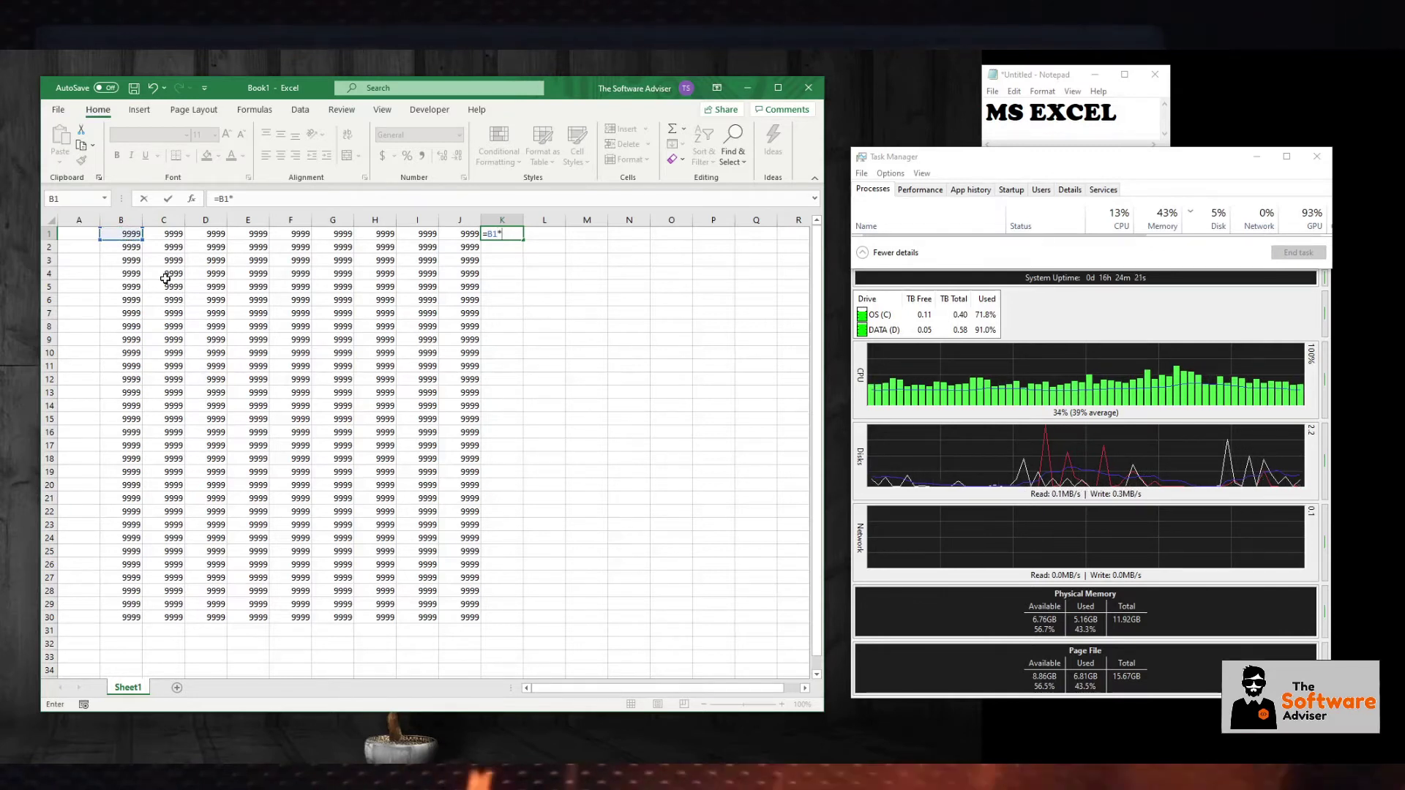
pyautogui.click(170, 246)
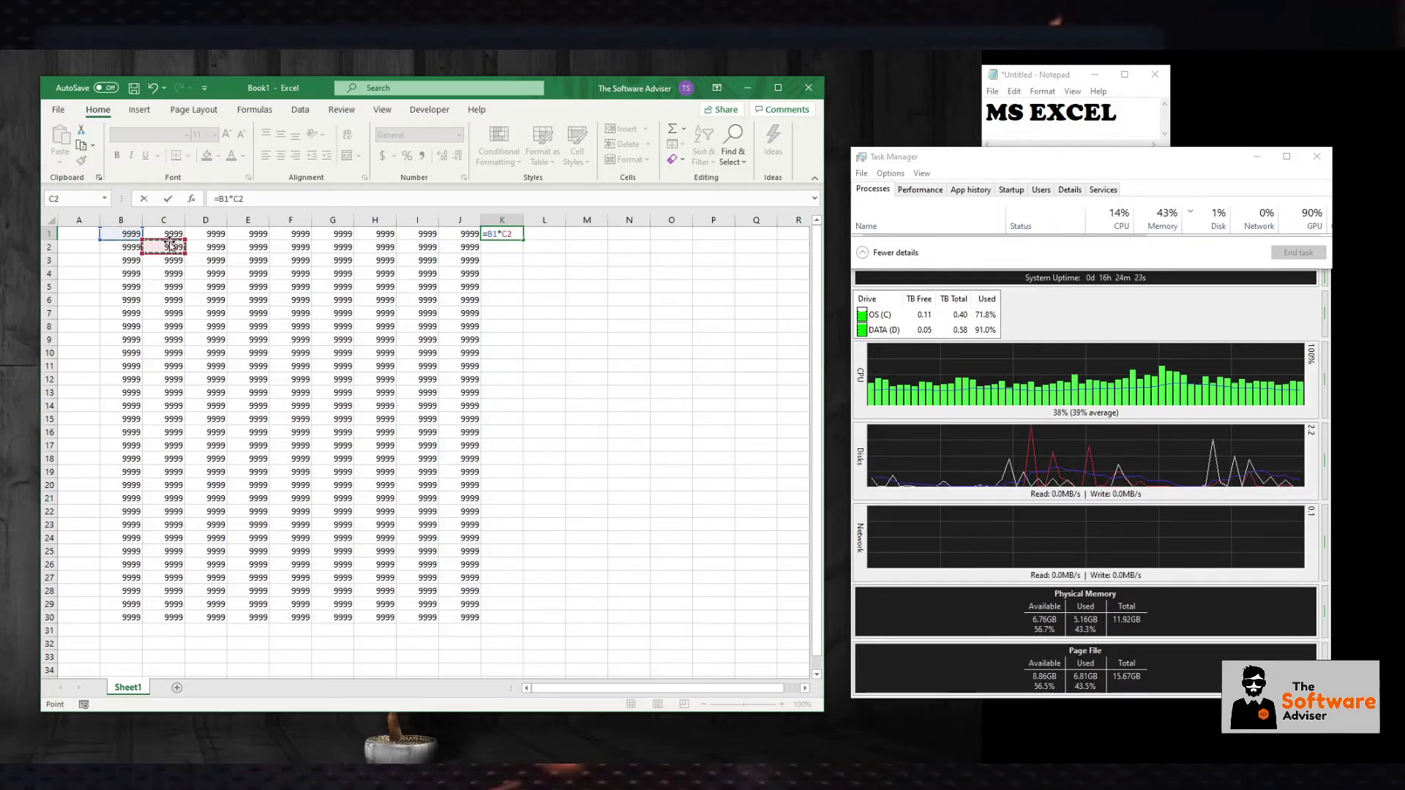
pyautogui.write('*')
pyautogui.press('BackSpace')
pyautogui.press('BackSpace')
pyautogui.press('BackSpace')
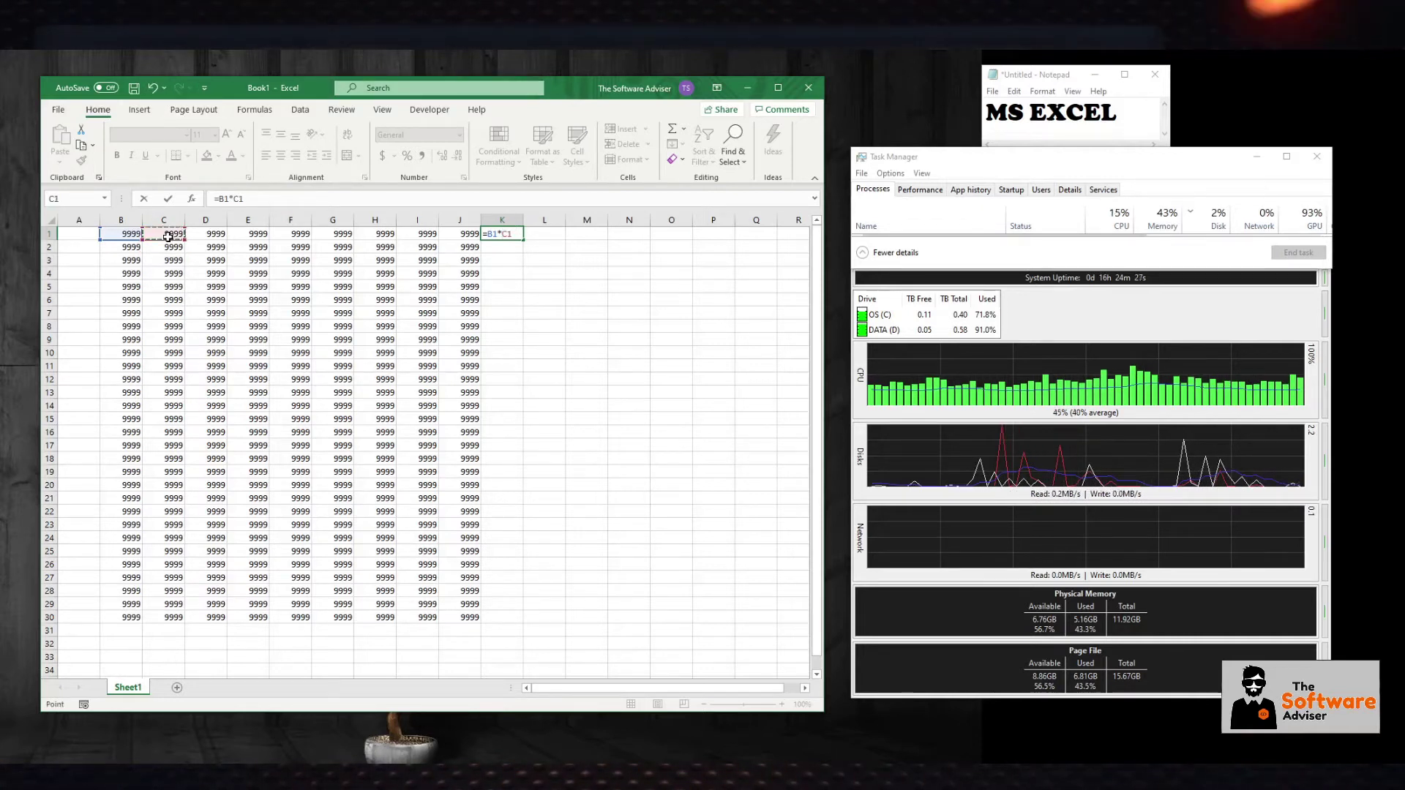
pyautogui.write('*C1')
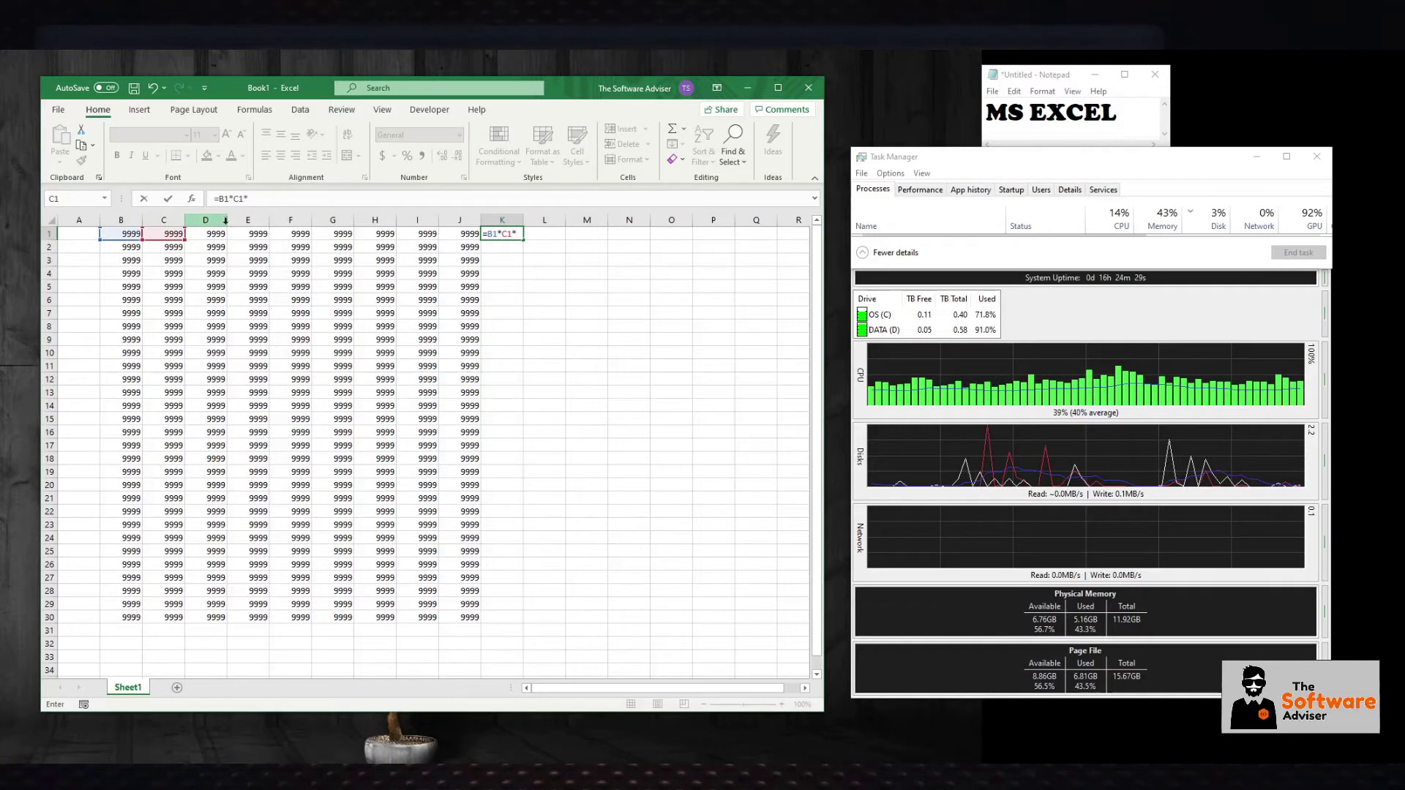
# Complete the K1 formula as =B1*C1*D1*E1*F1*G1*H1*I1*J1.
pyautogui.write('*')
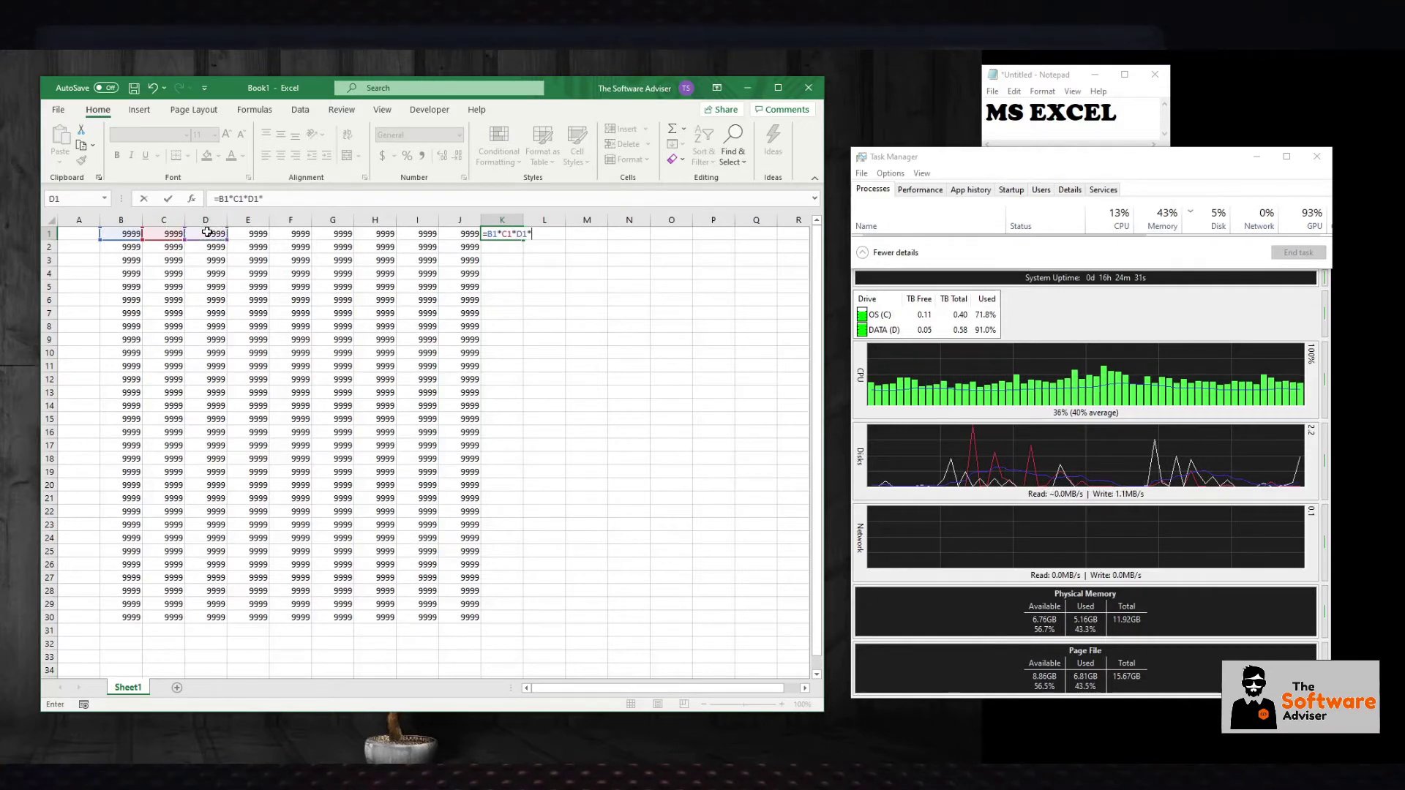
pyautogui.click(250, 233)
pyautogui.write('*')
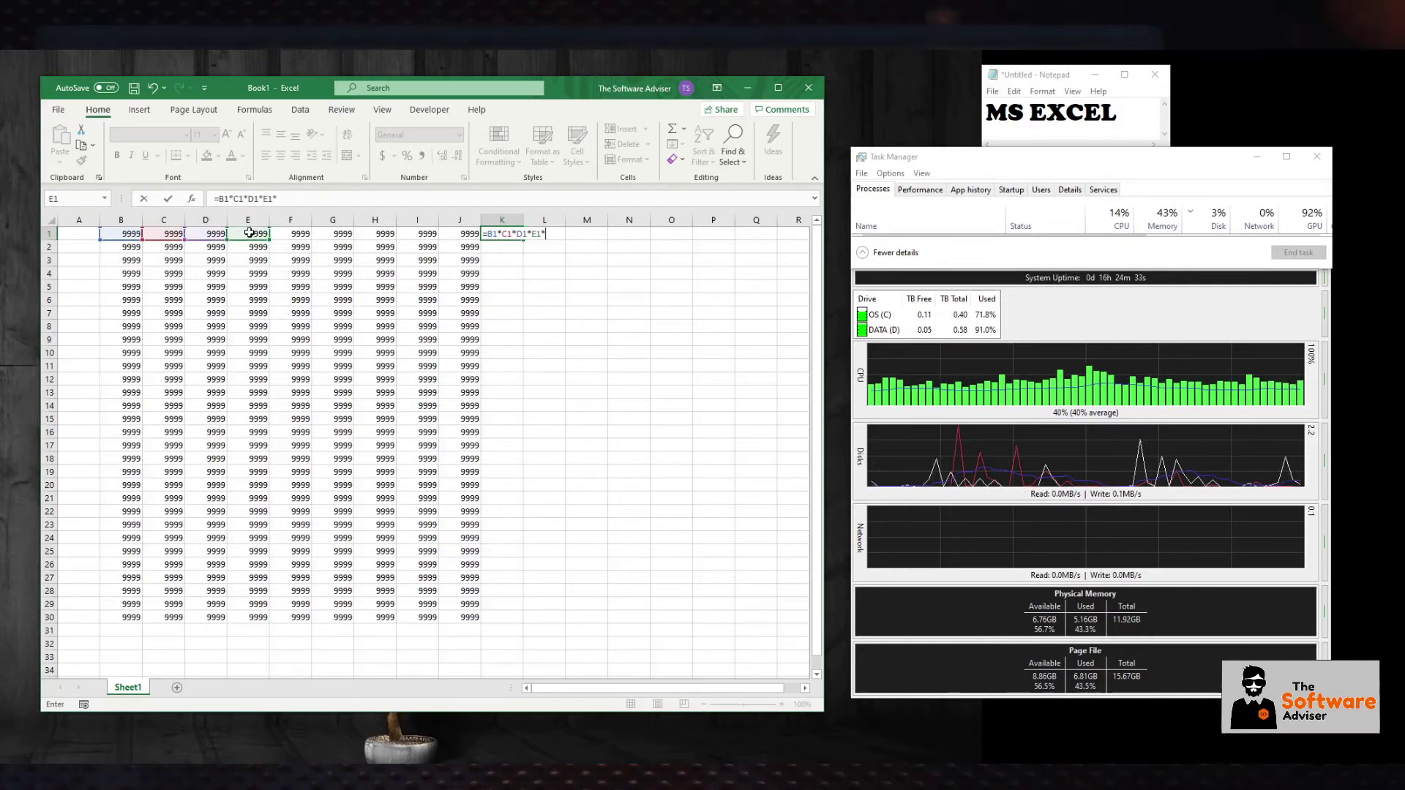
pyautogui.click(284, 233)
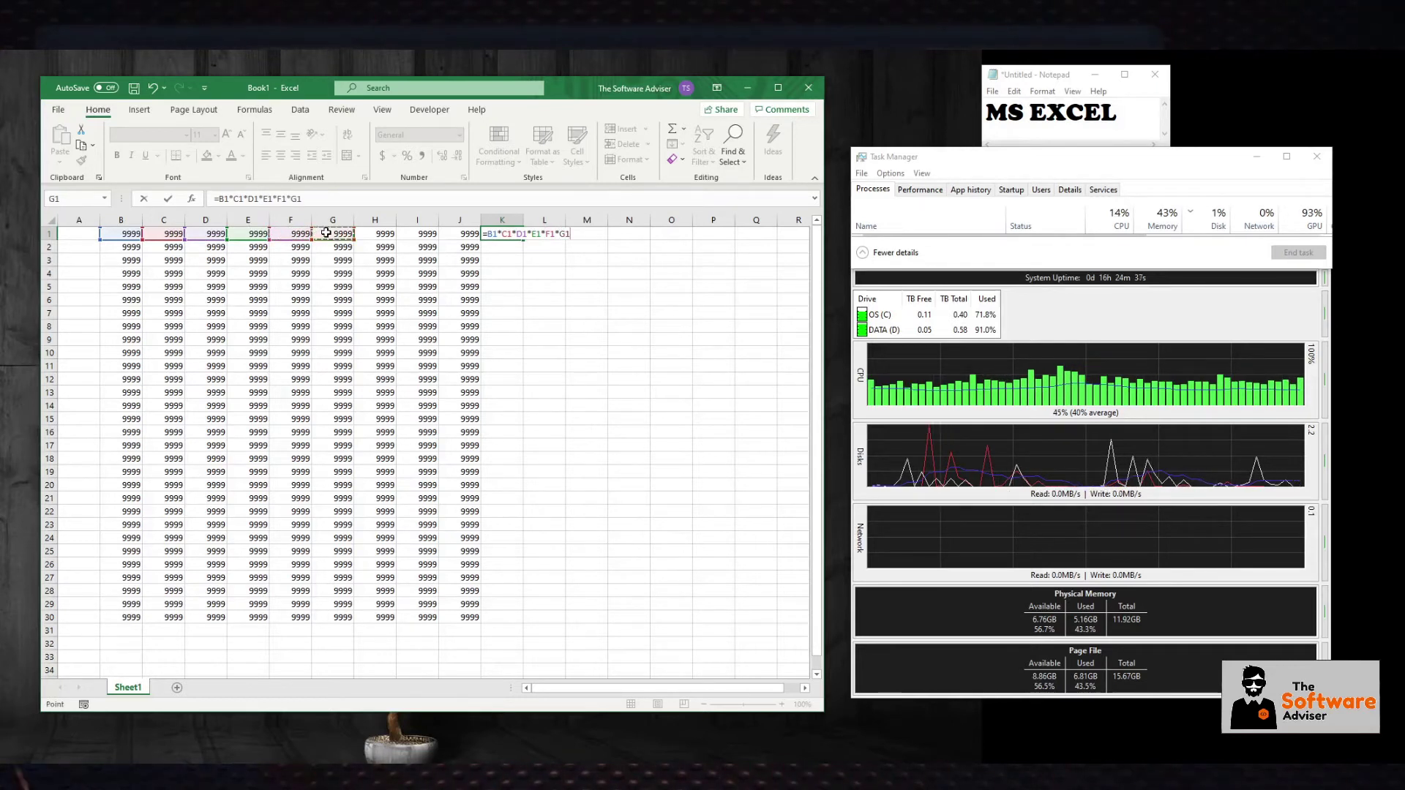
pyautogui.write('*')
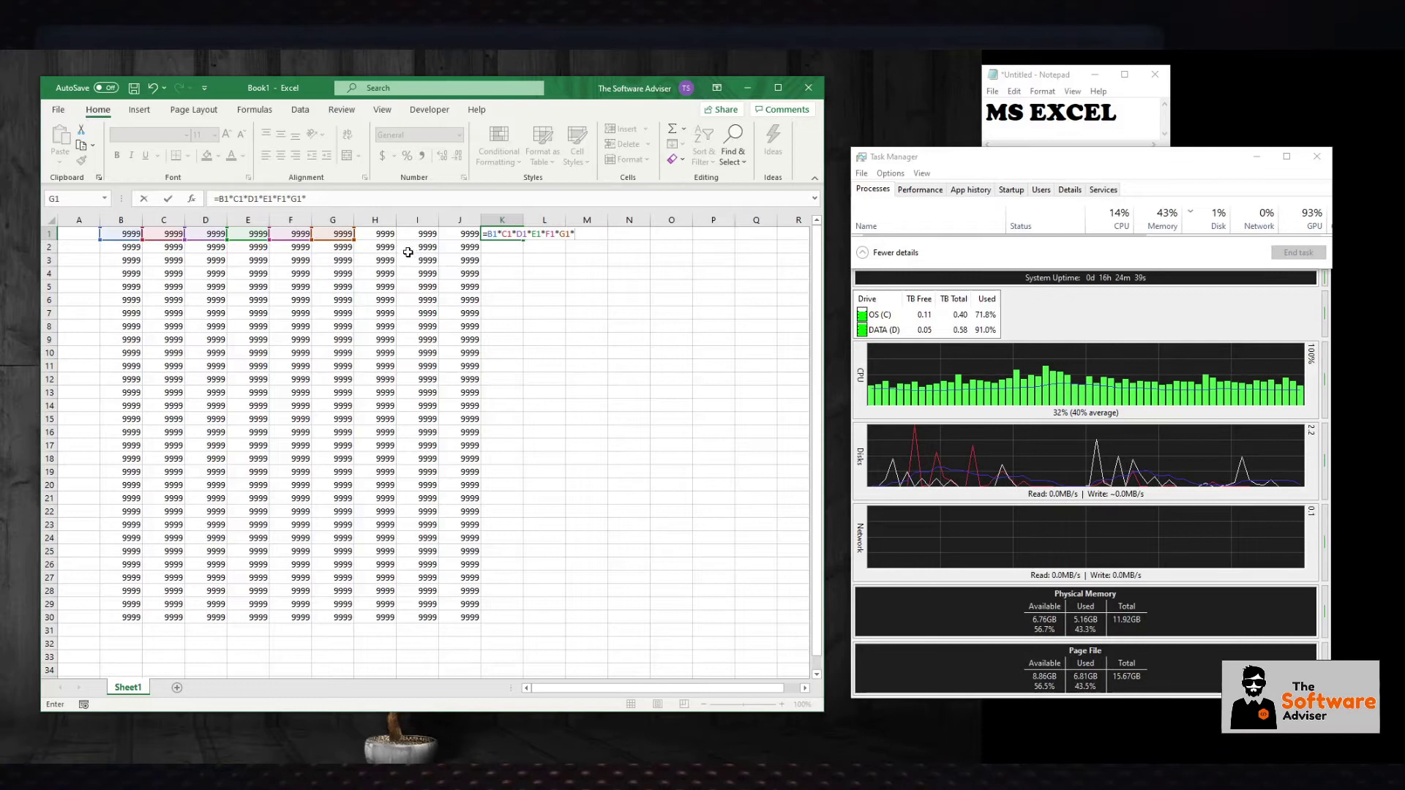
pyautogui.click(382, 235)
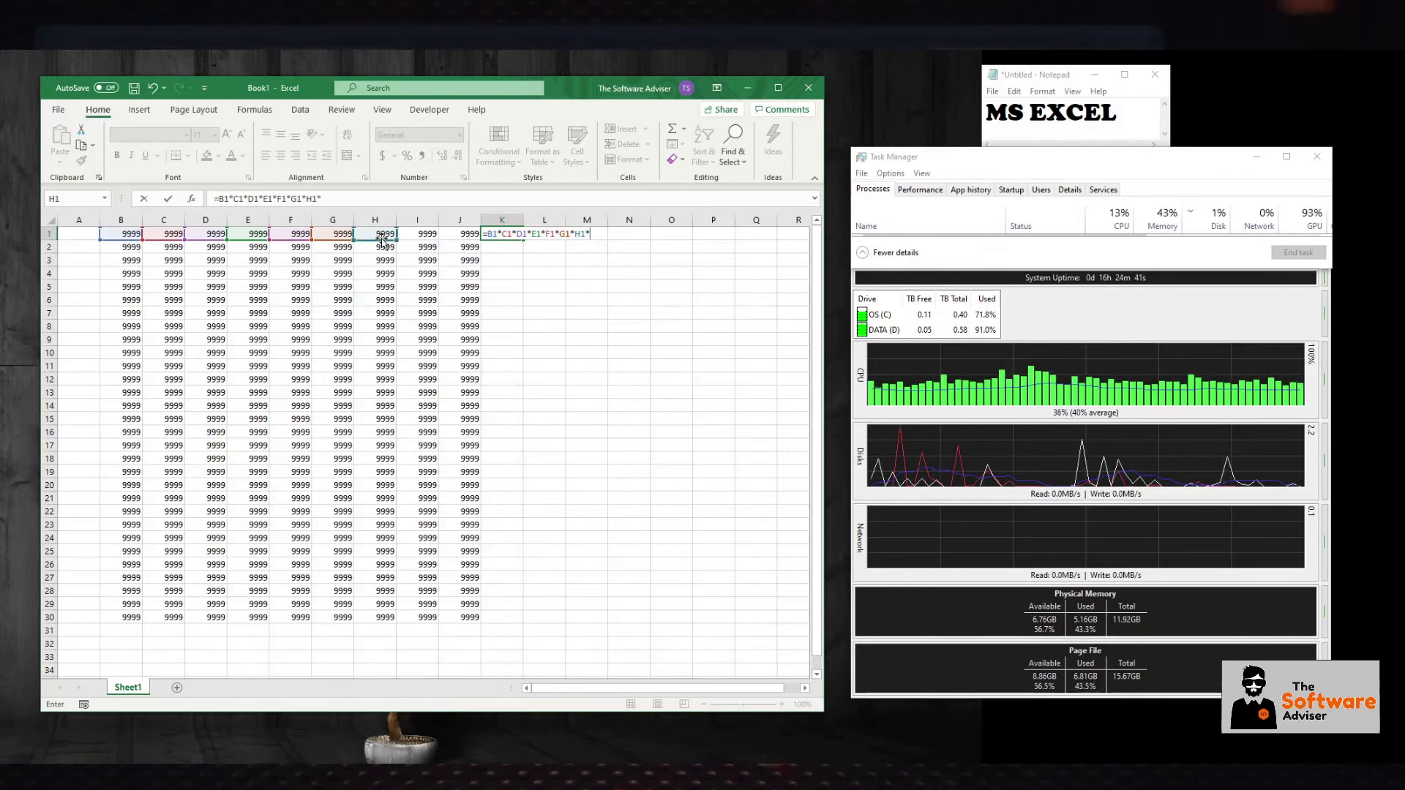
pyautogui.write('*')
pyautogui.click(412, 233)
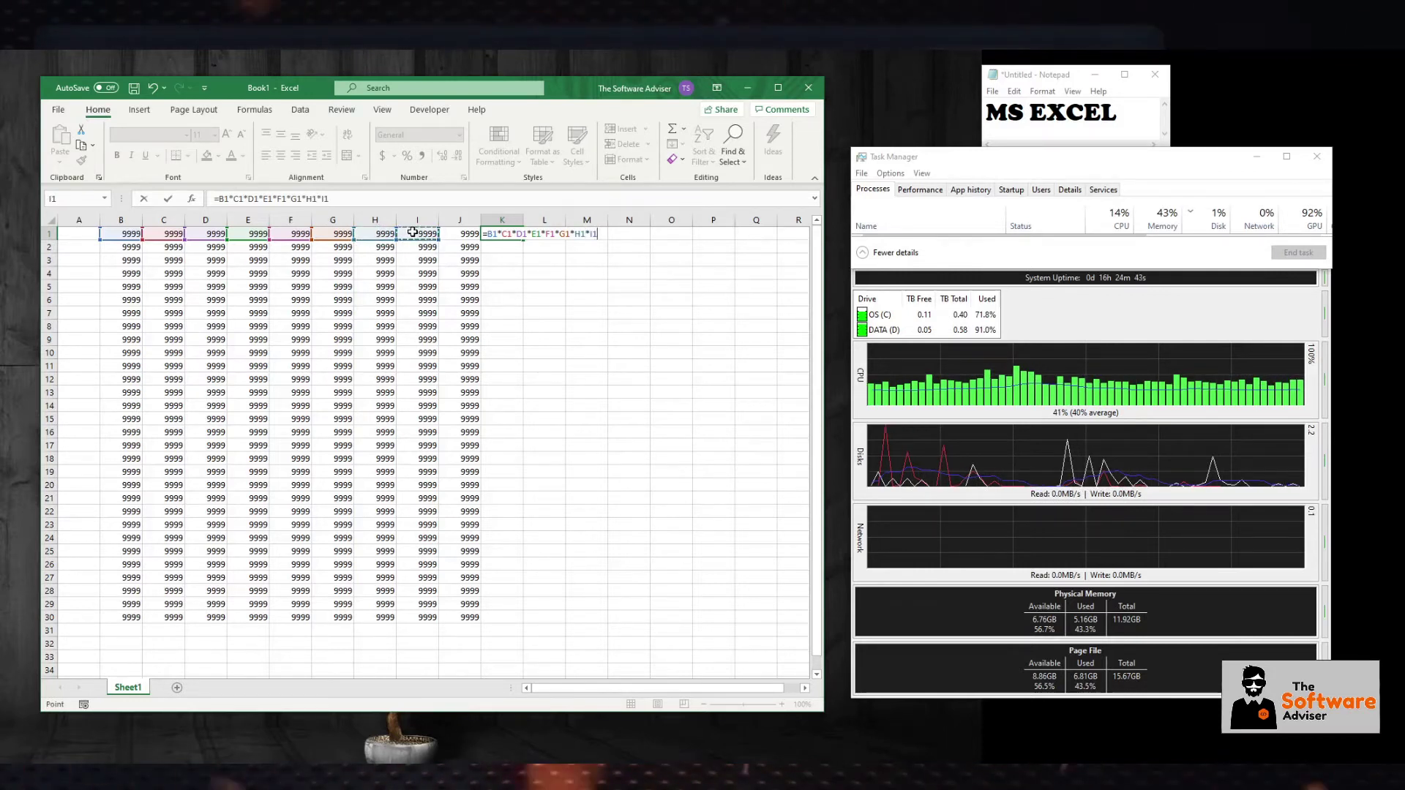
pyautogui.write('*')
pyautogui.click(462, 232)
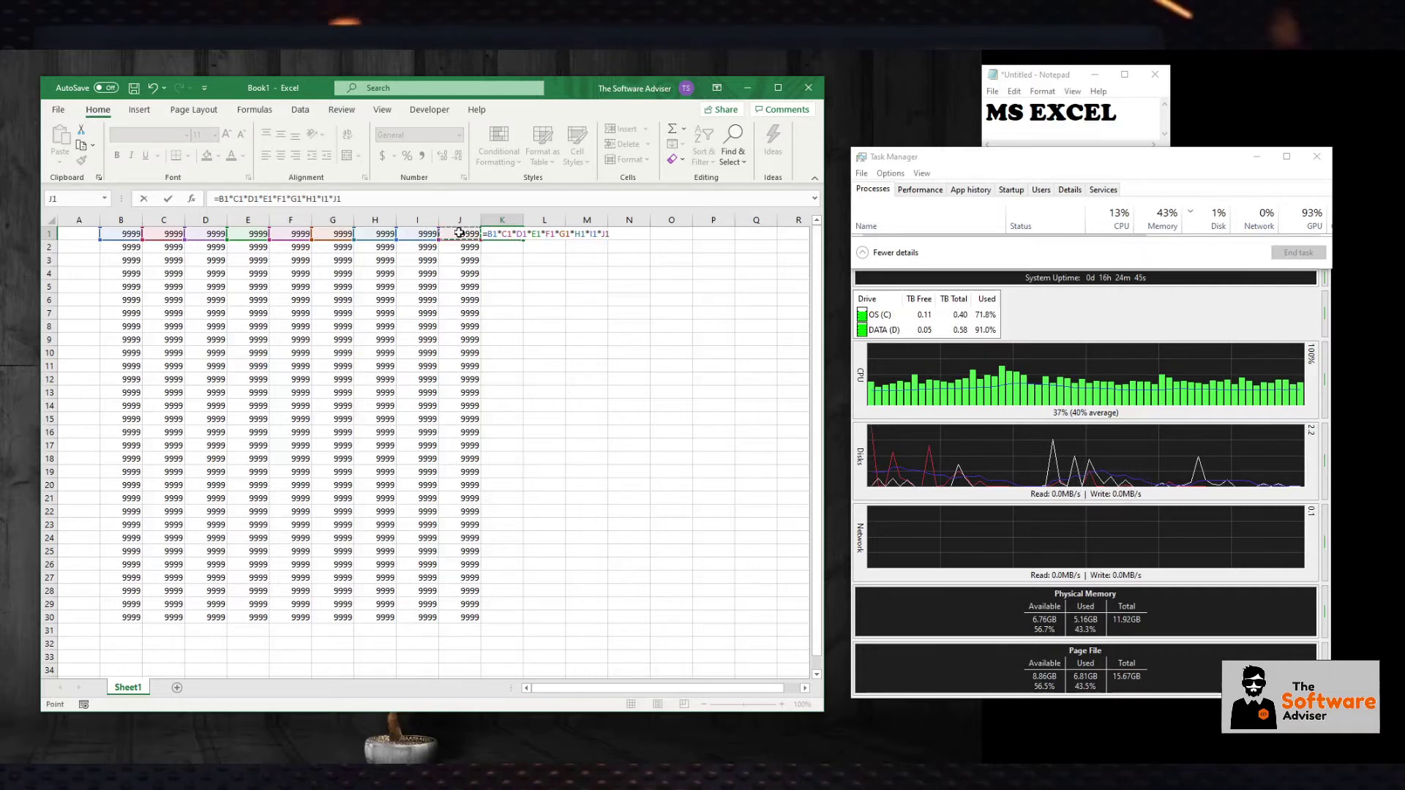
pyautogui.press('Return')
# Widen column K slightly and fill the K1 formula down through K30.
pyautogui.click(548, 273)
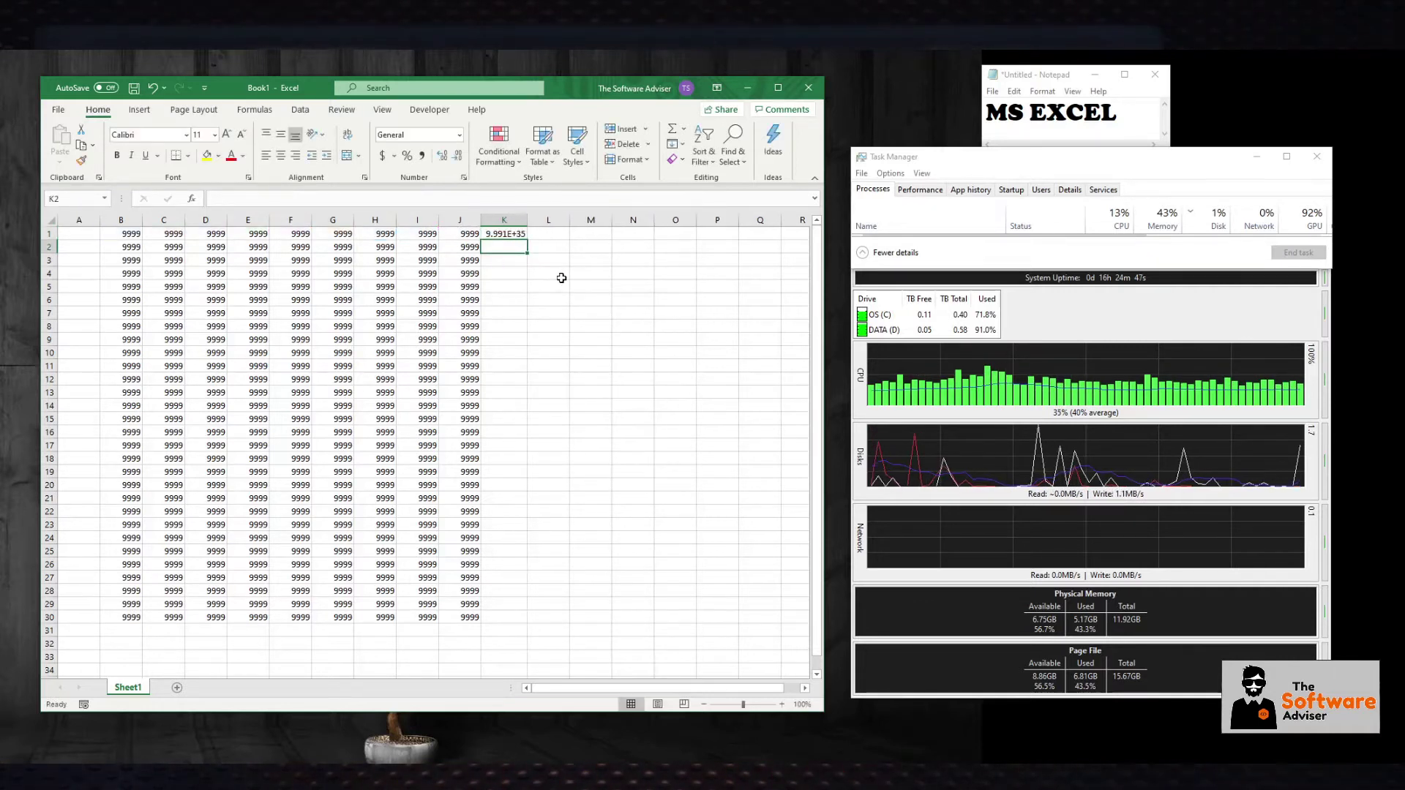
pyautogui.moveTo(529, 218); pyautogui.dragTo(542, 219)
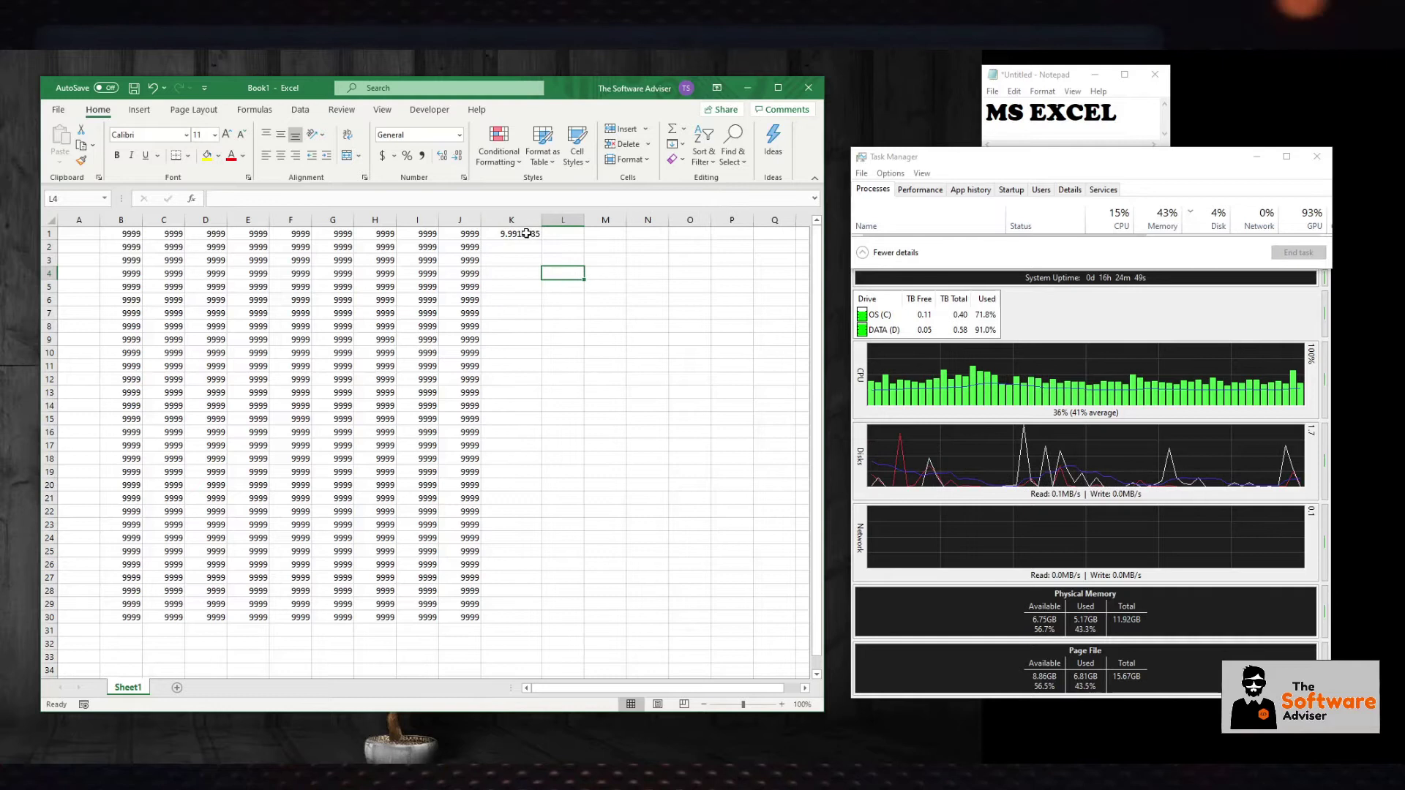
pyautogui.click(541, 235)
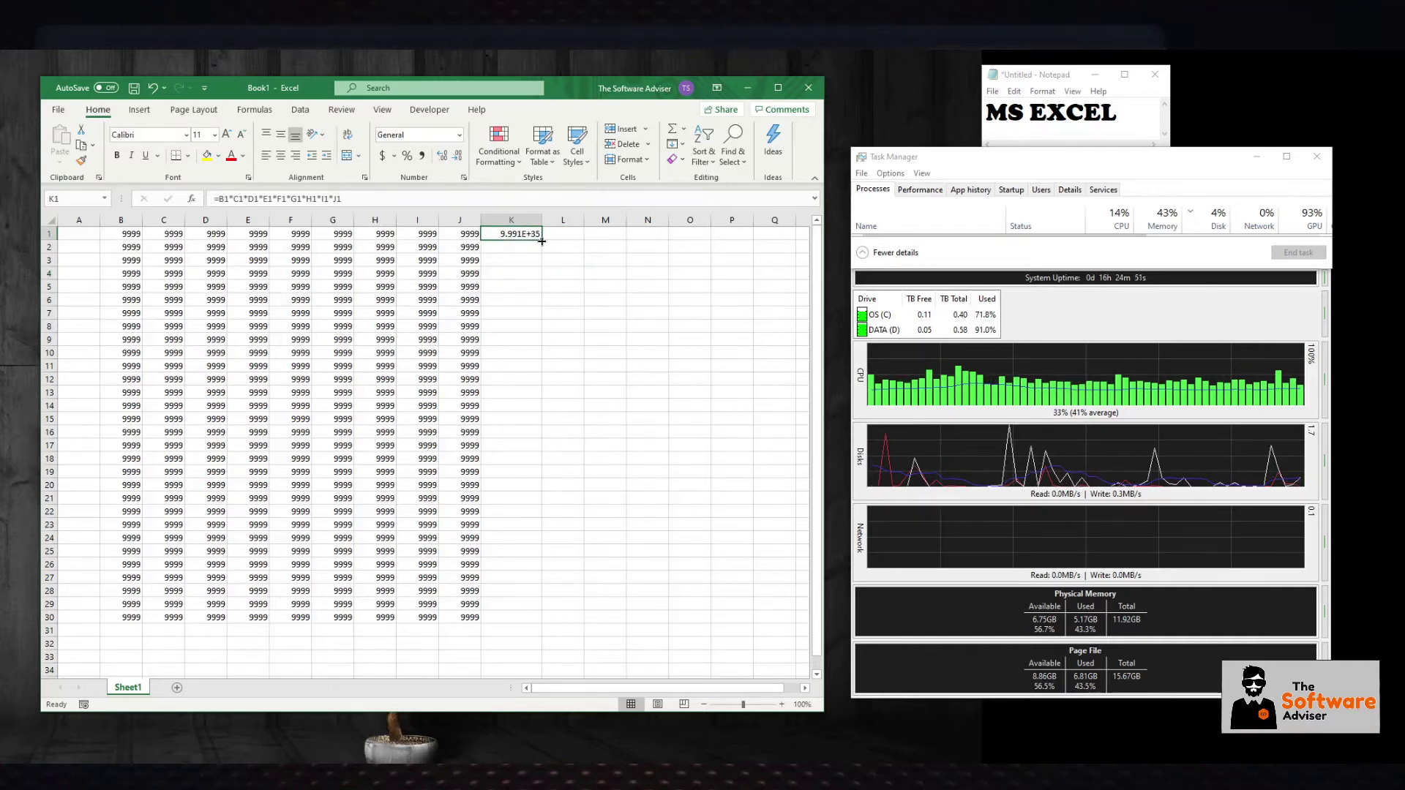
pyautogui.doubleClick(542, 240)
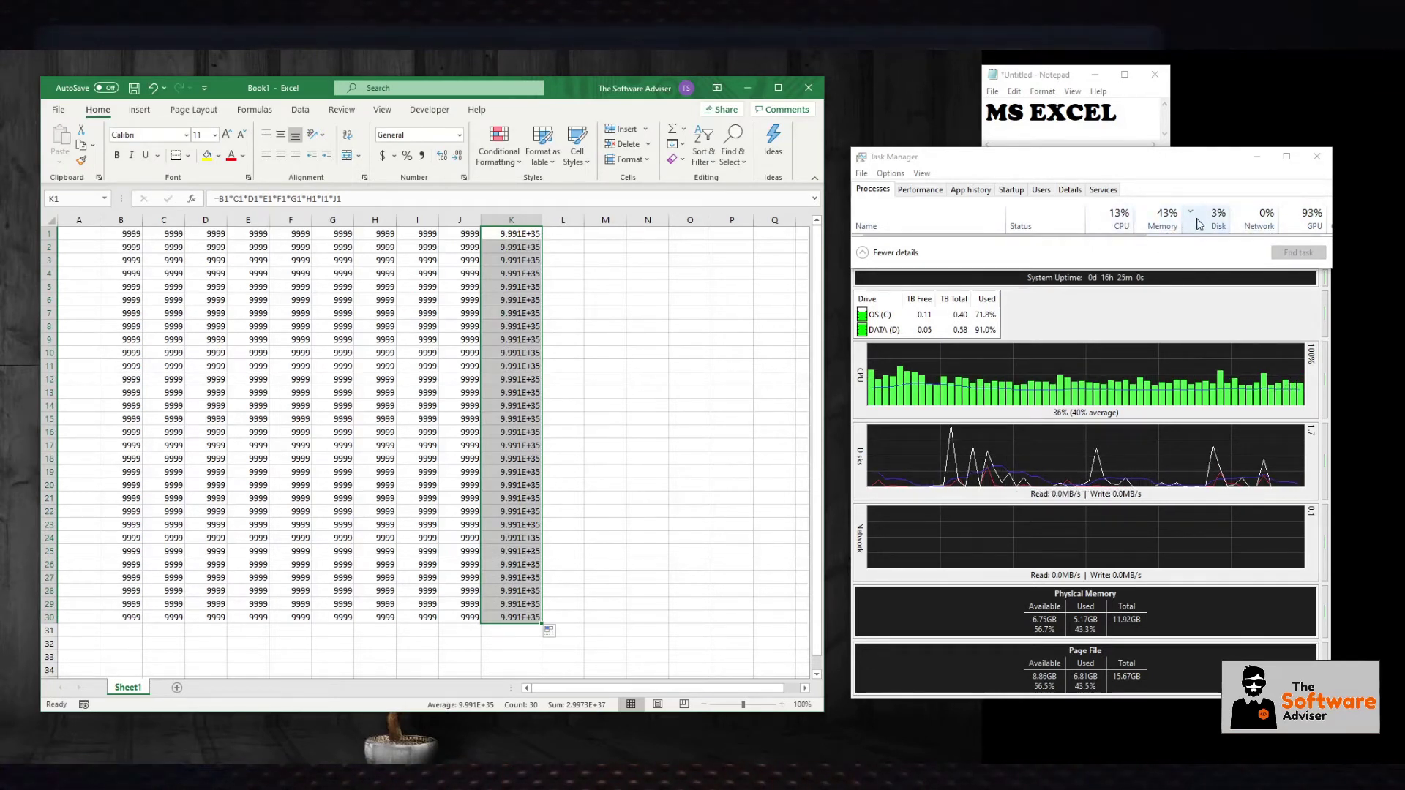
# Try a wider column K, undo the width change, and select K2:K30.
pyautogui.click(689, 365)
pyautogui.moveTo(542, 220); pyautogui.dragTo(581, 220)
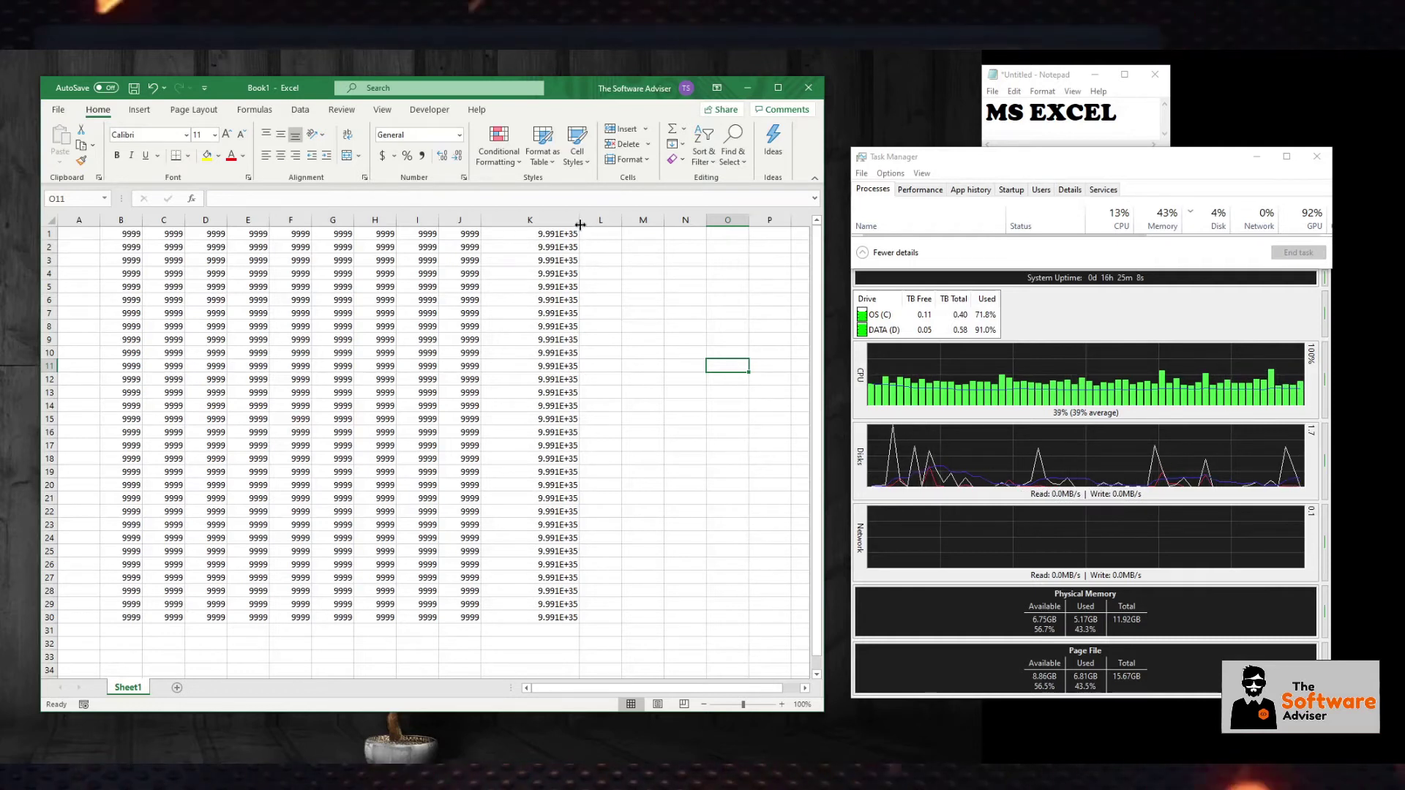
pyautogui.hotkey('ctrl', 'z')
pyautogui.moveTo(512, 245); pyautogui.dragTo(549, 617)
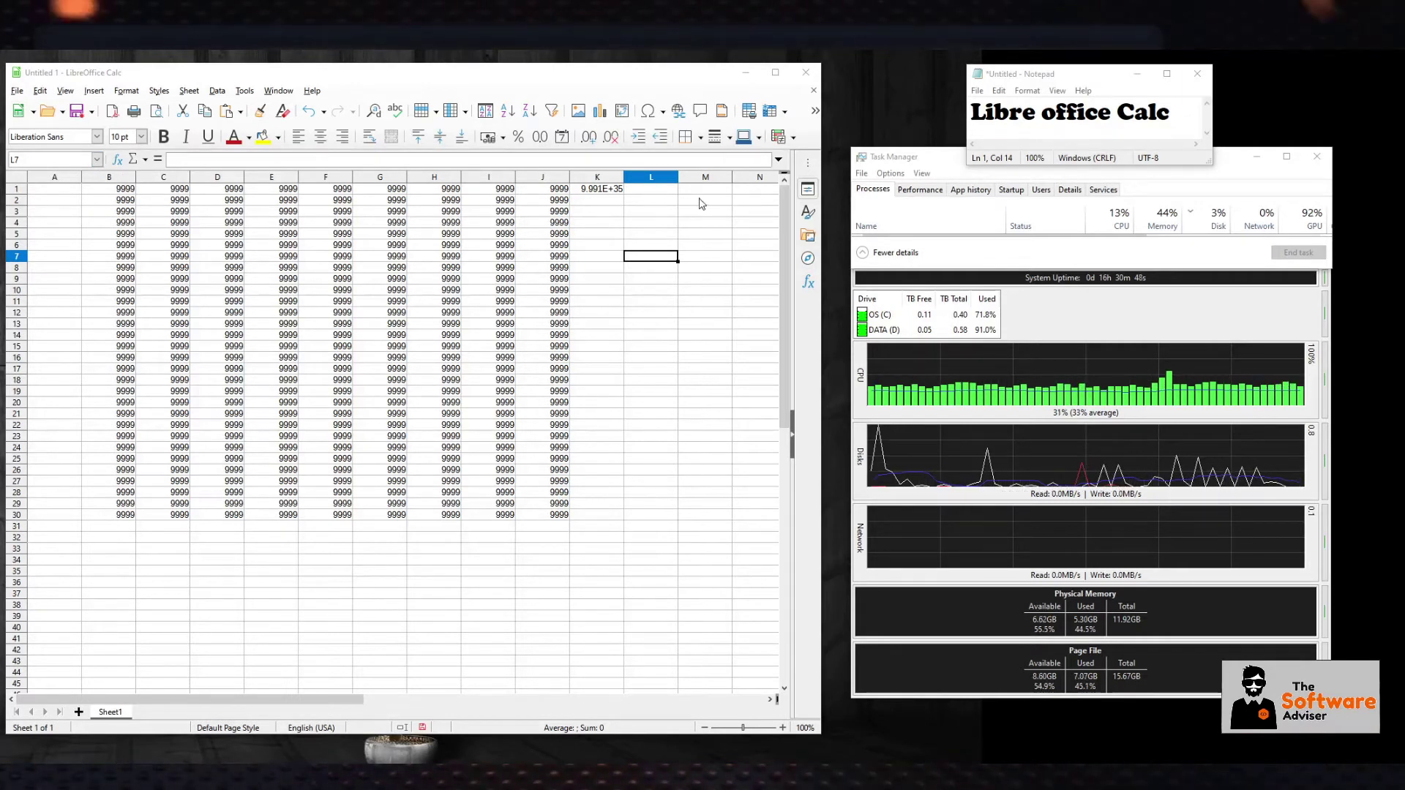
# In LibreOffice Calc, fill the K1 product formula down through K30.
pyautogui.click(598, 193)
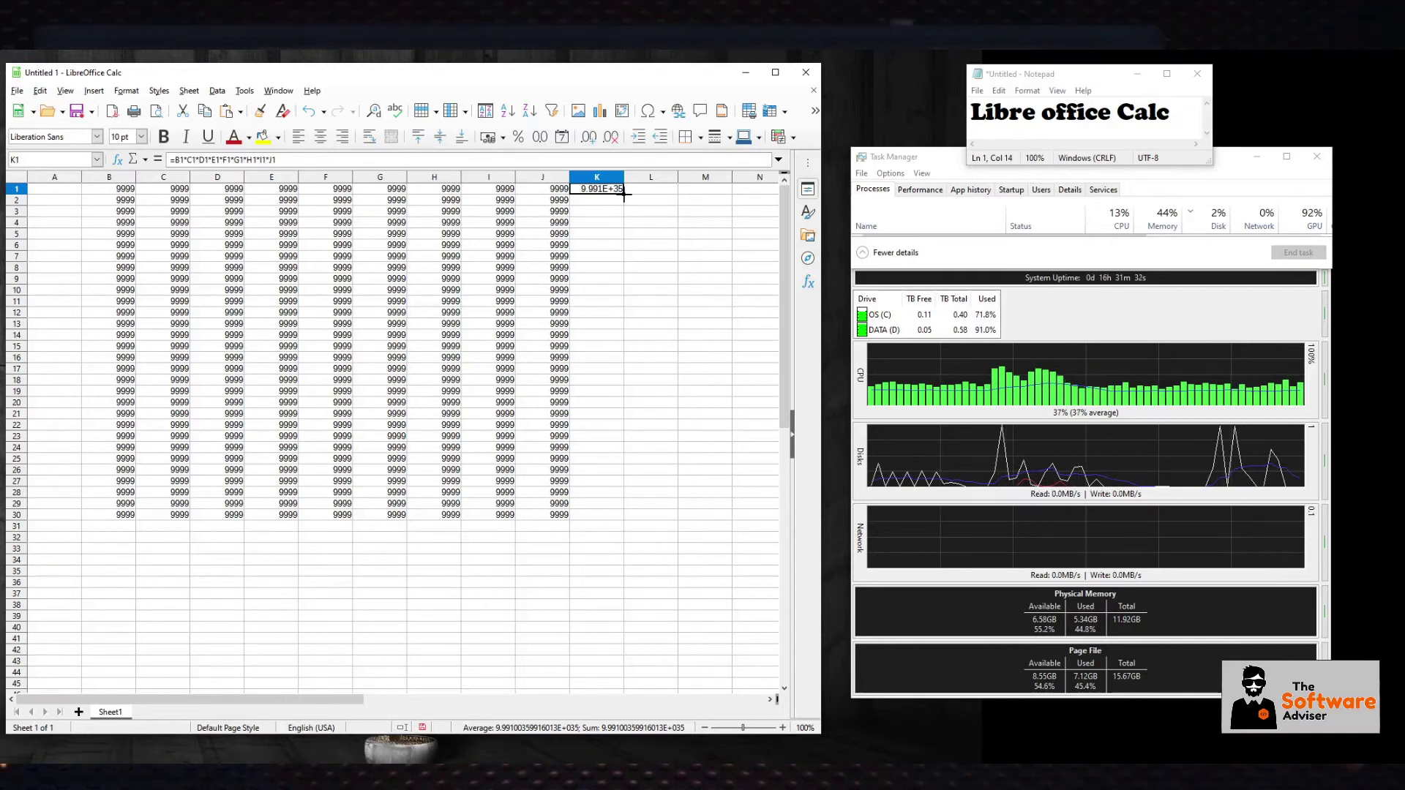
pyautogui.moveTo(624, 194); pyautogui.dragTo(611, 244)
pyautogui.moveTo(618, 402); pyautogui.dragTo(621, 519)
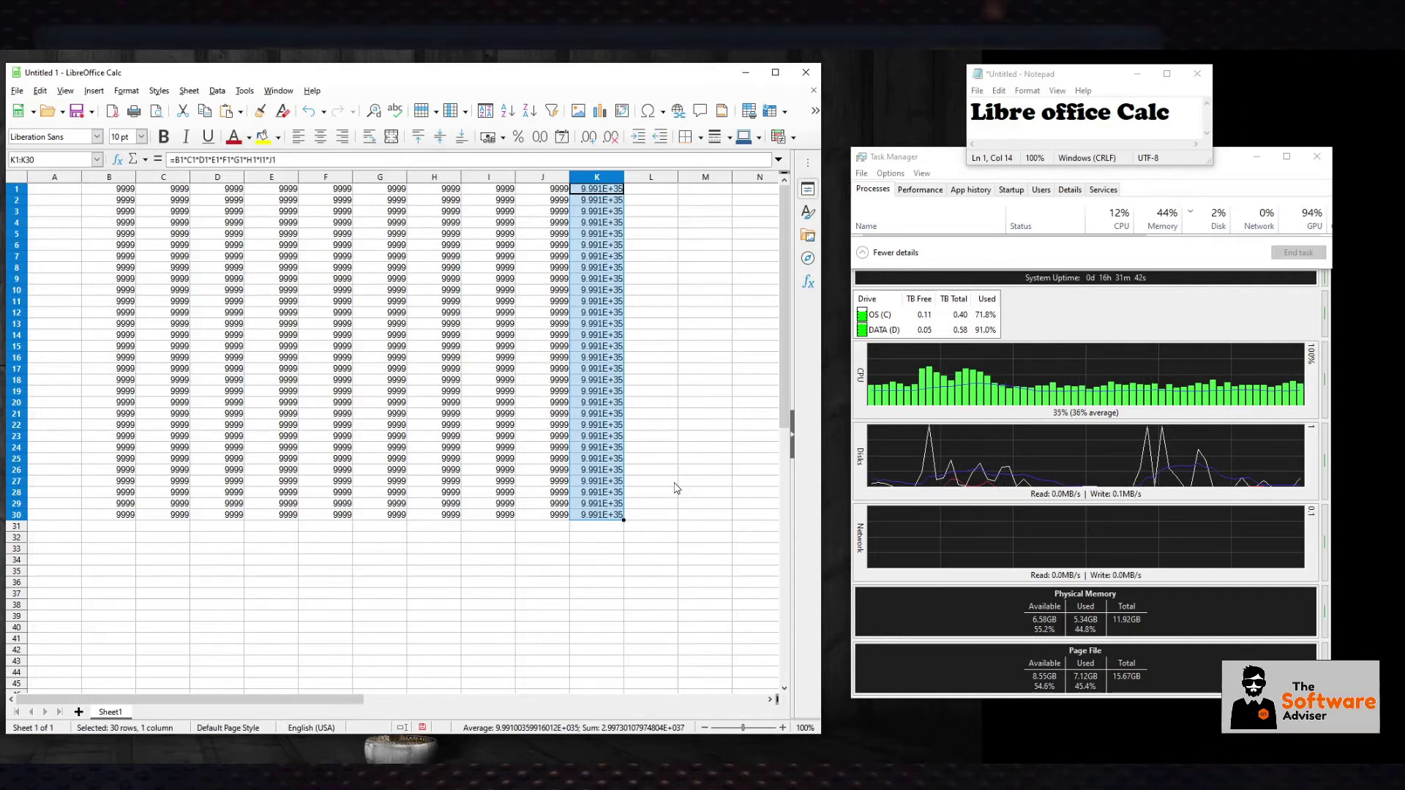
pyautogui.click(713, 313)
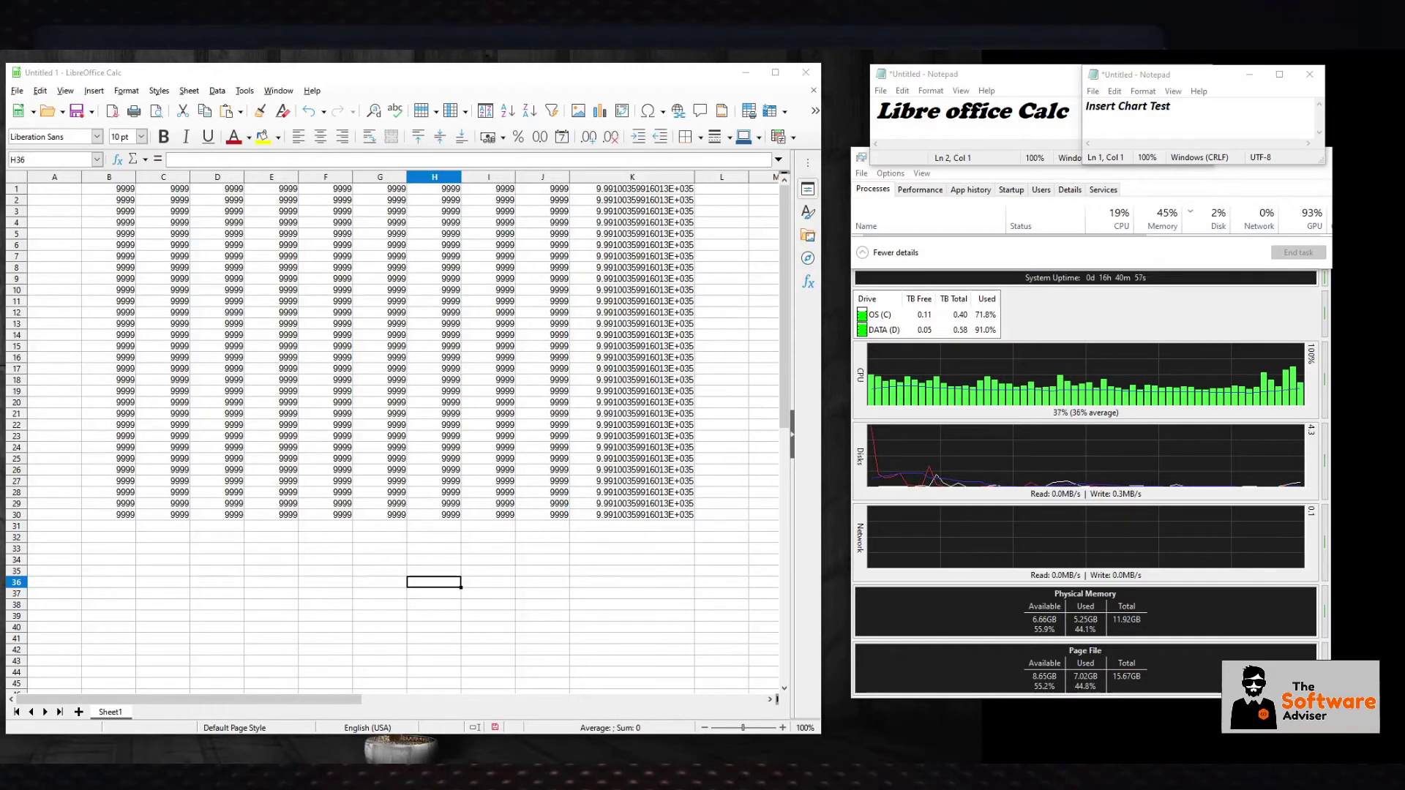
# Insert a normal column chart from B1:J30 and move it down over the lower rows of the data.
pyautogui.click(380, 593)
pyautogui.click(125, 199)
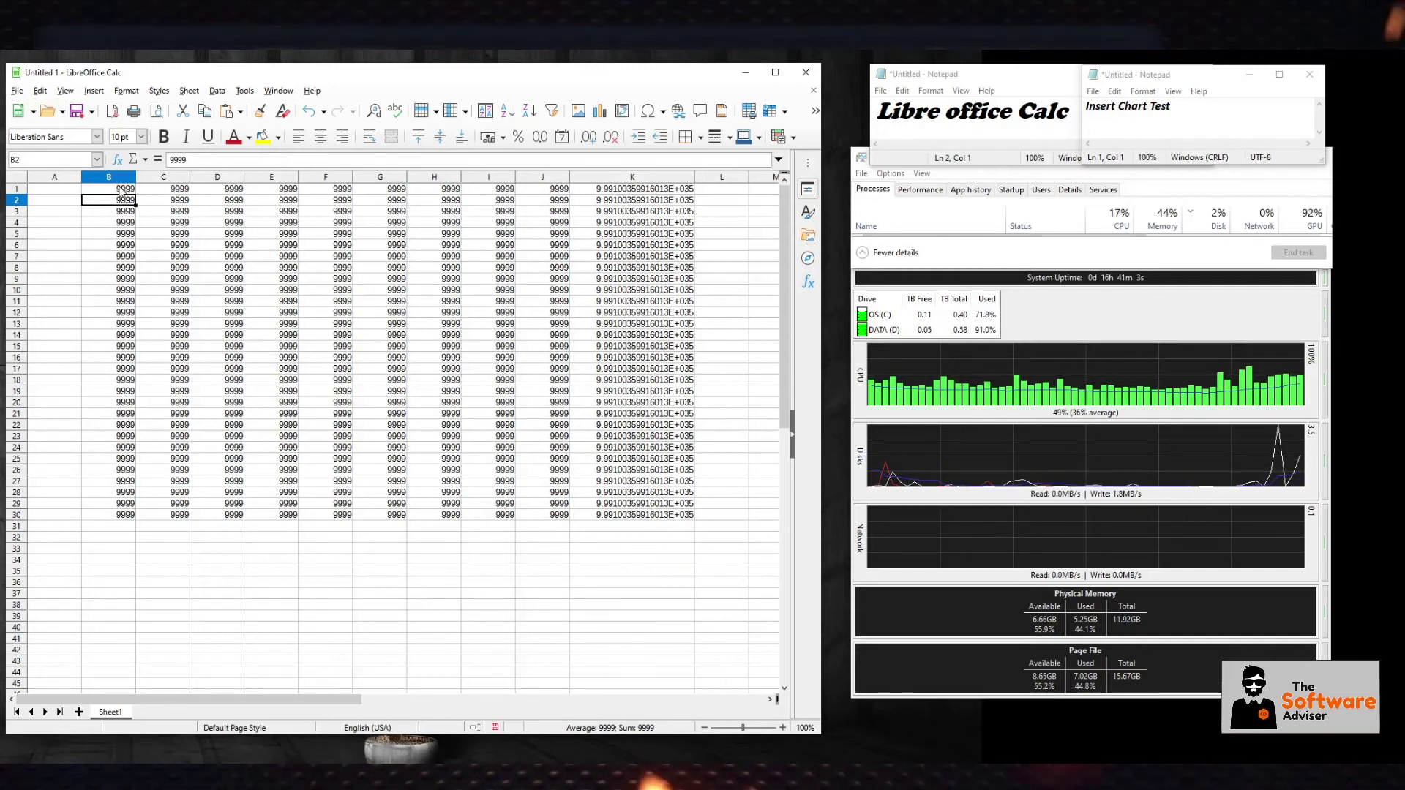
pyautogui.moveTo(121, 189); pyautogui.dragTo(554, 520)
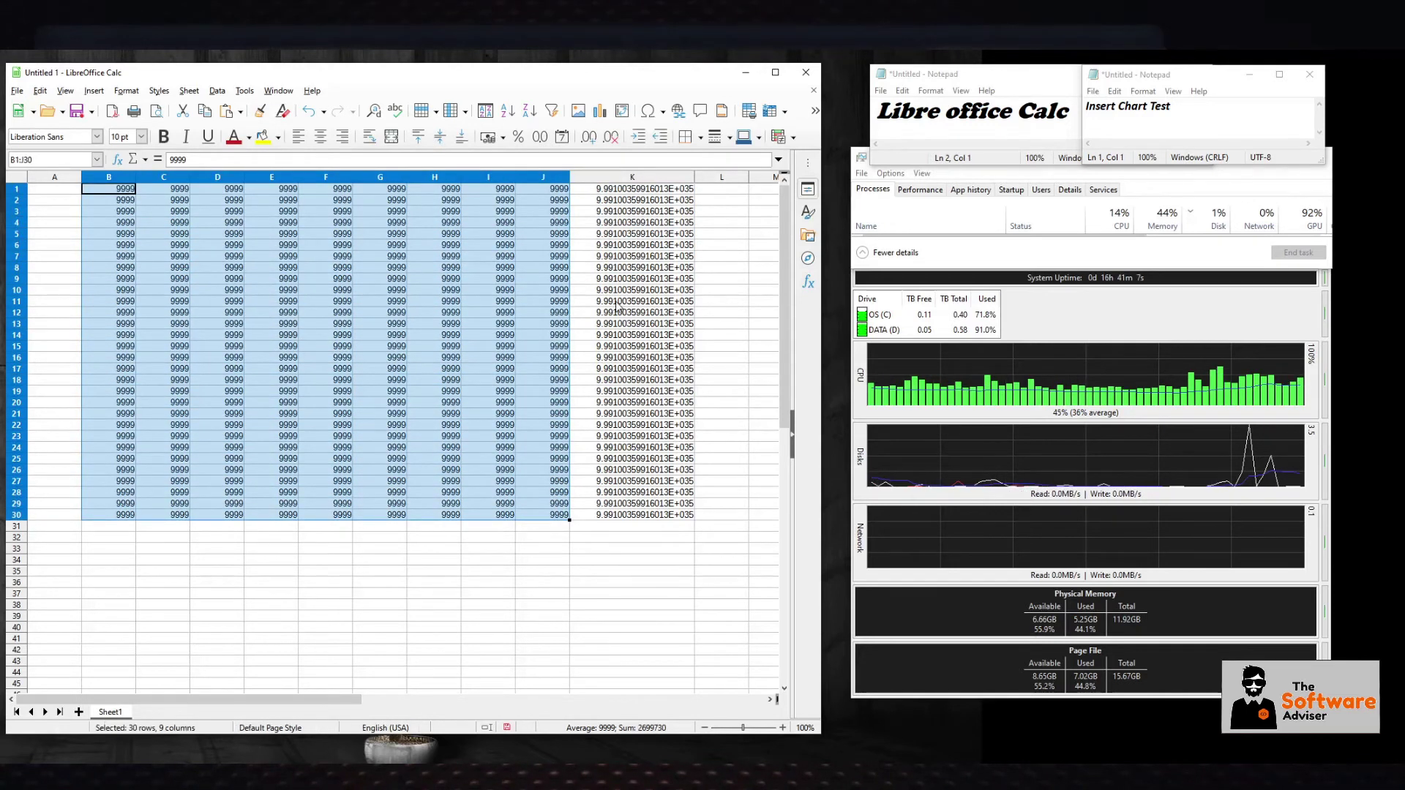
pyautogui.click(597, 117)
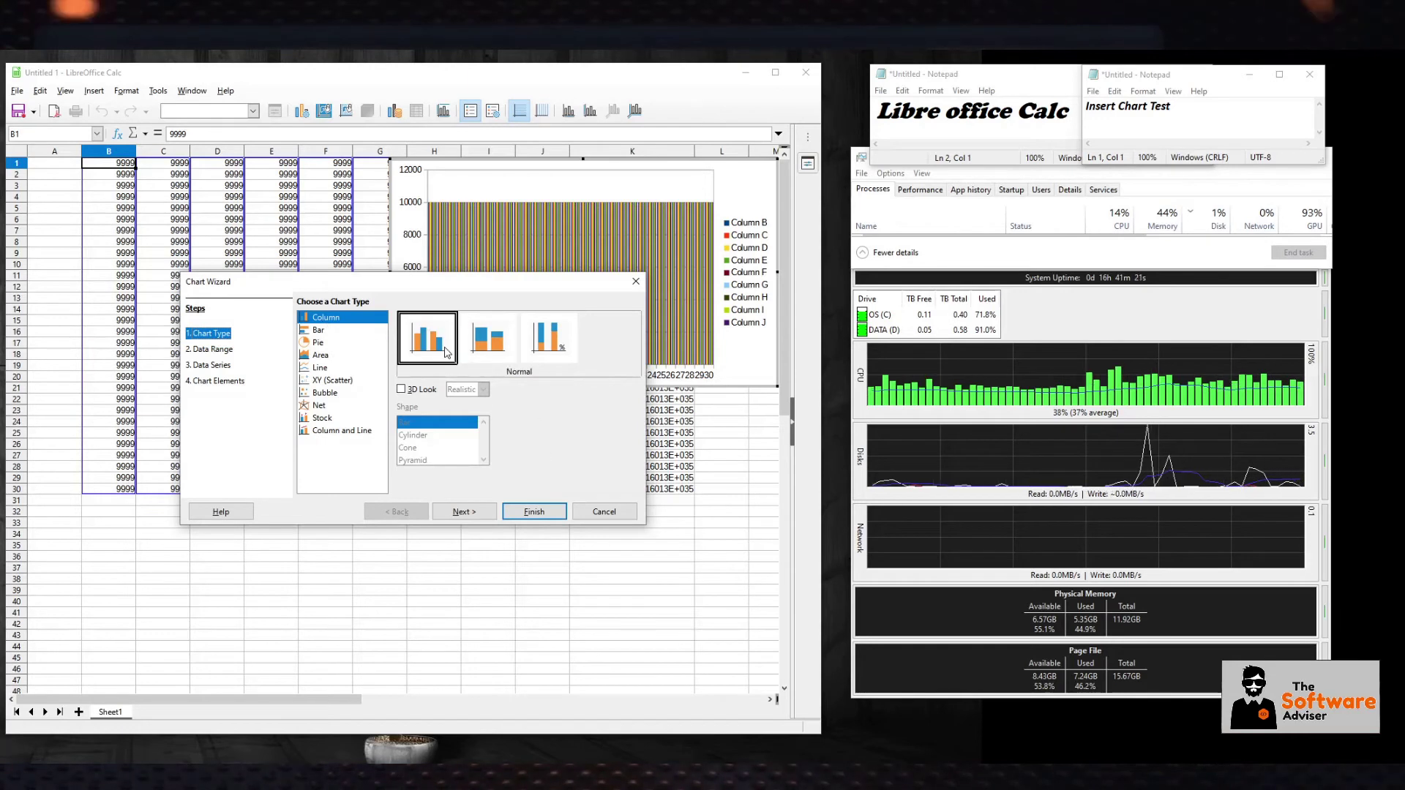
pyautogui.click(534, 512)
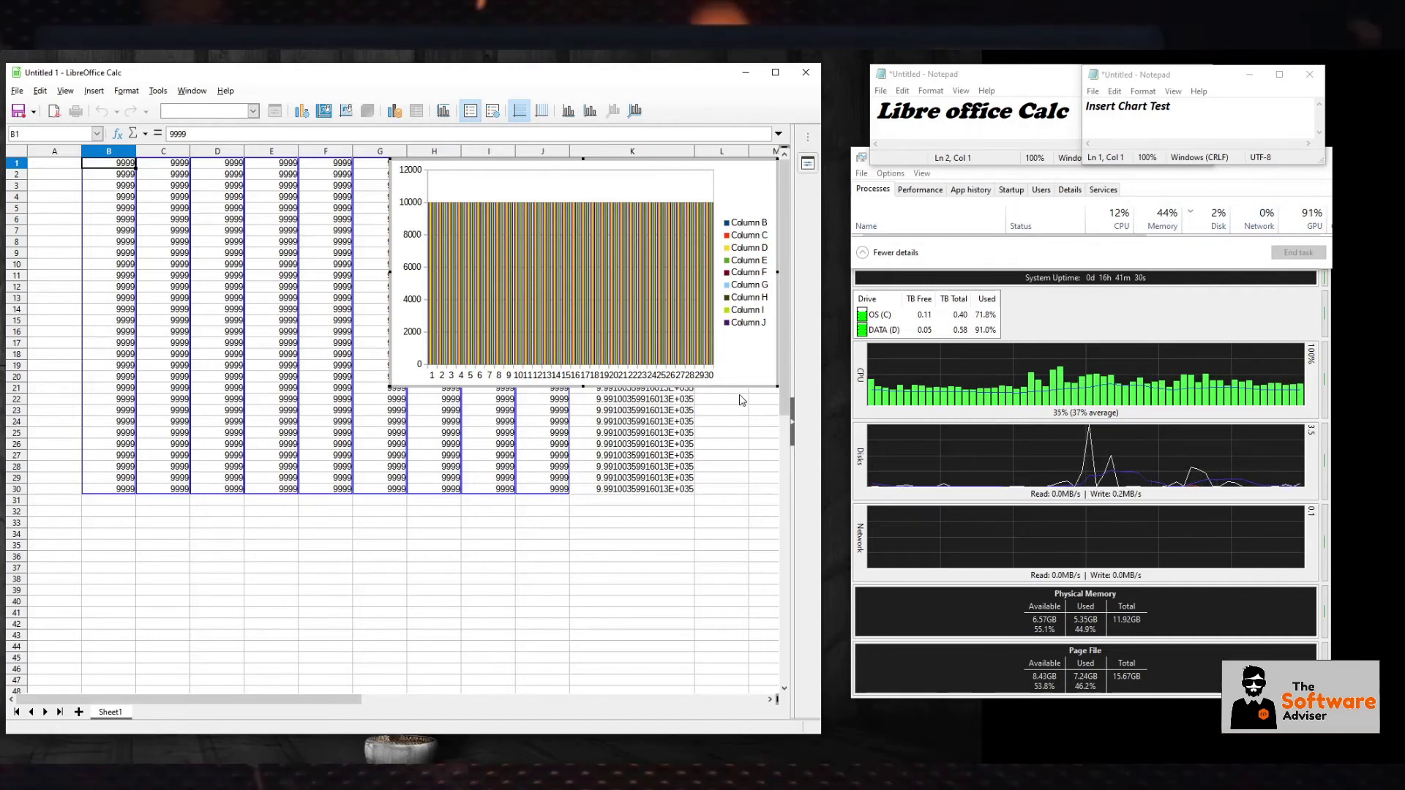
pyautogui.moveTo(757, 166); pyautogui.dragTo(515, 568)
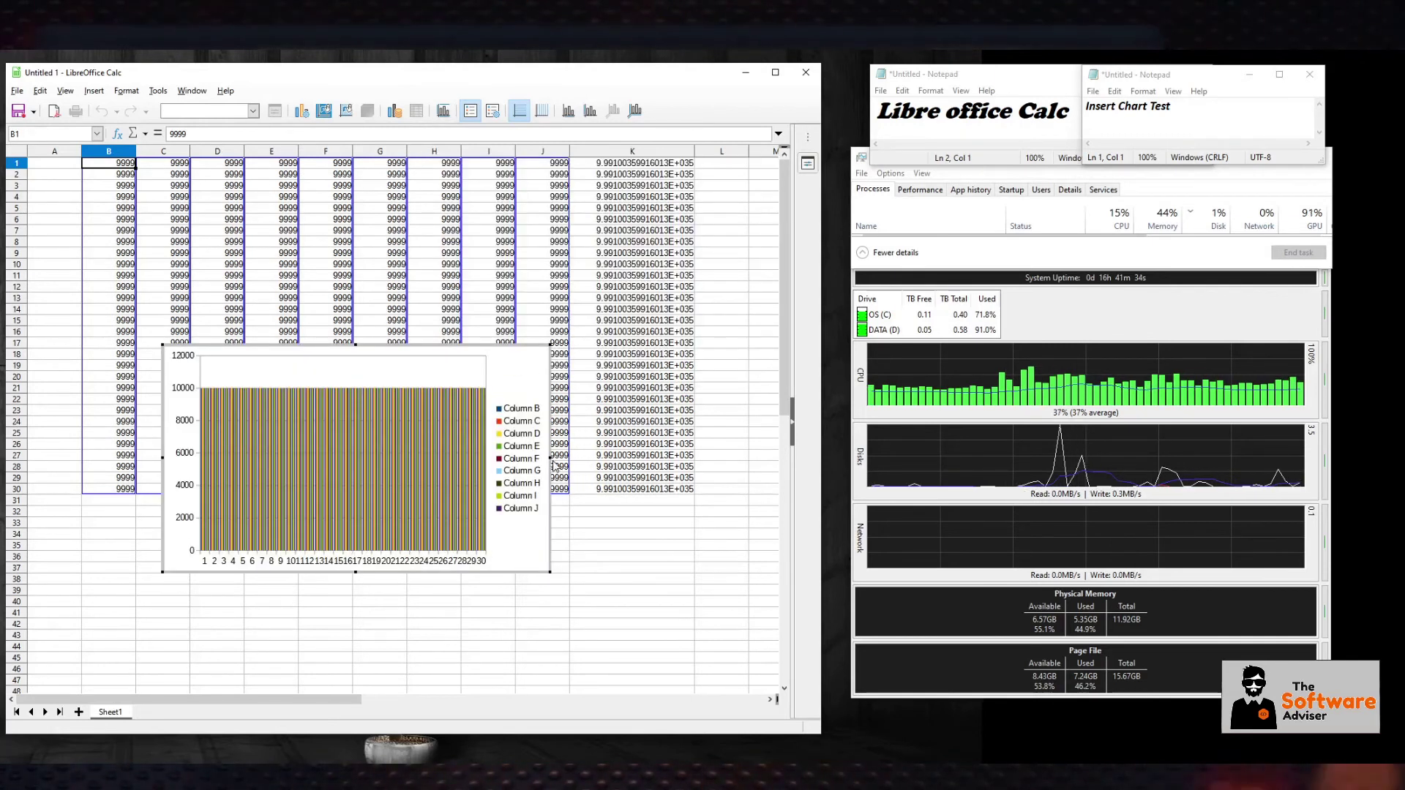
pyautogui.moveTo(586, 456); pyautogui.dragTo(615, 603)
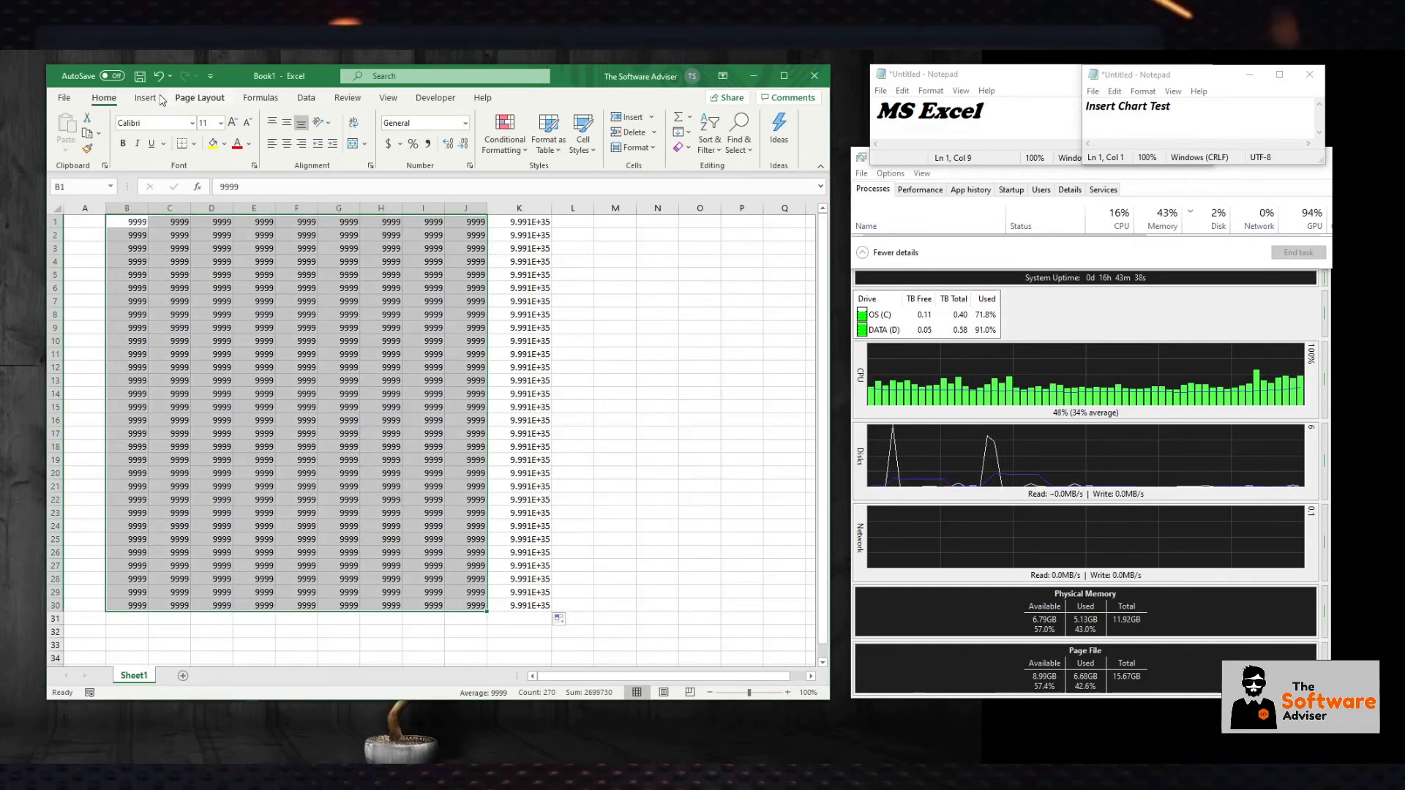
# In Excel, insert a 2-D clustered column chart from B1:J30 and move it down over the lower rows.
pyautogui.hotkey('alt', 'n')
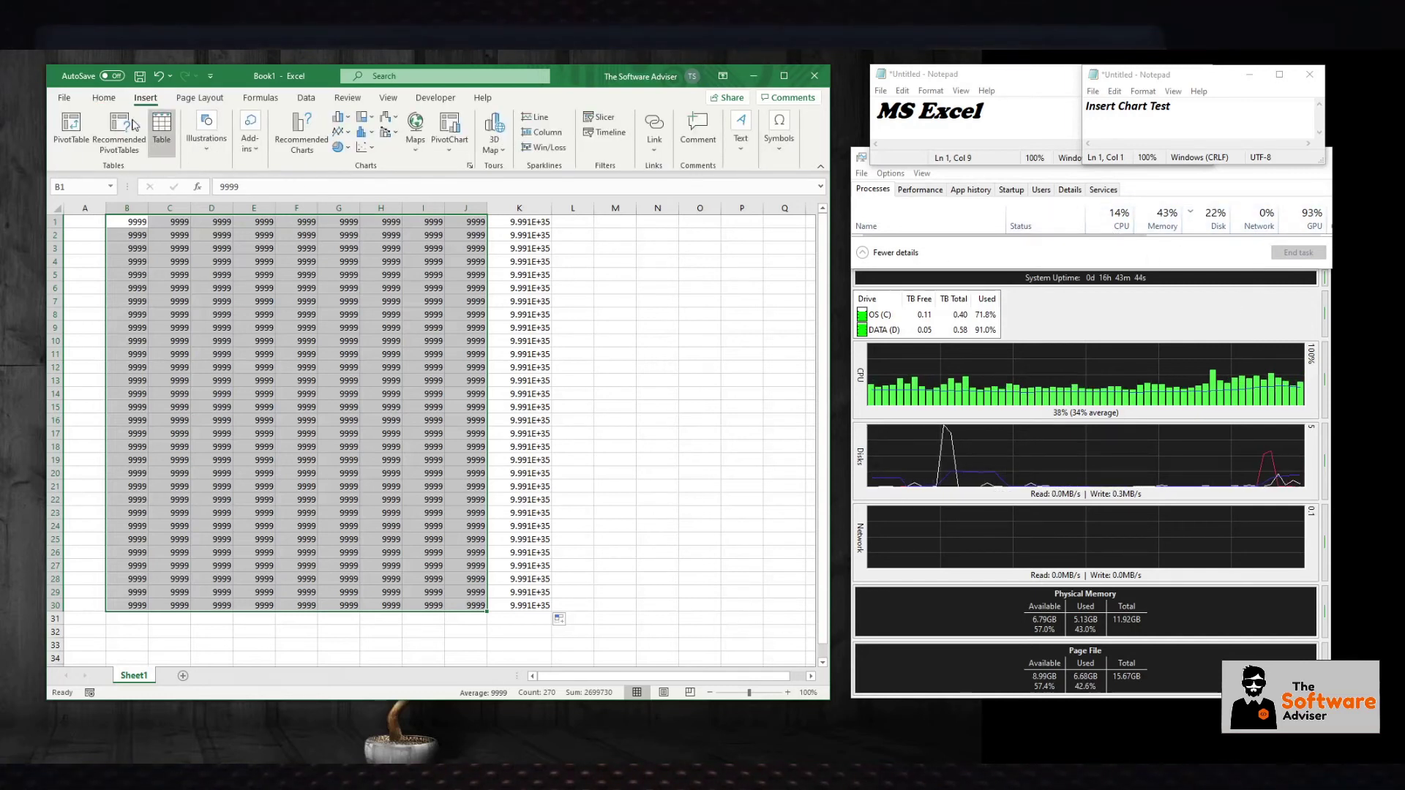
pyautogui.click(344, 118)
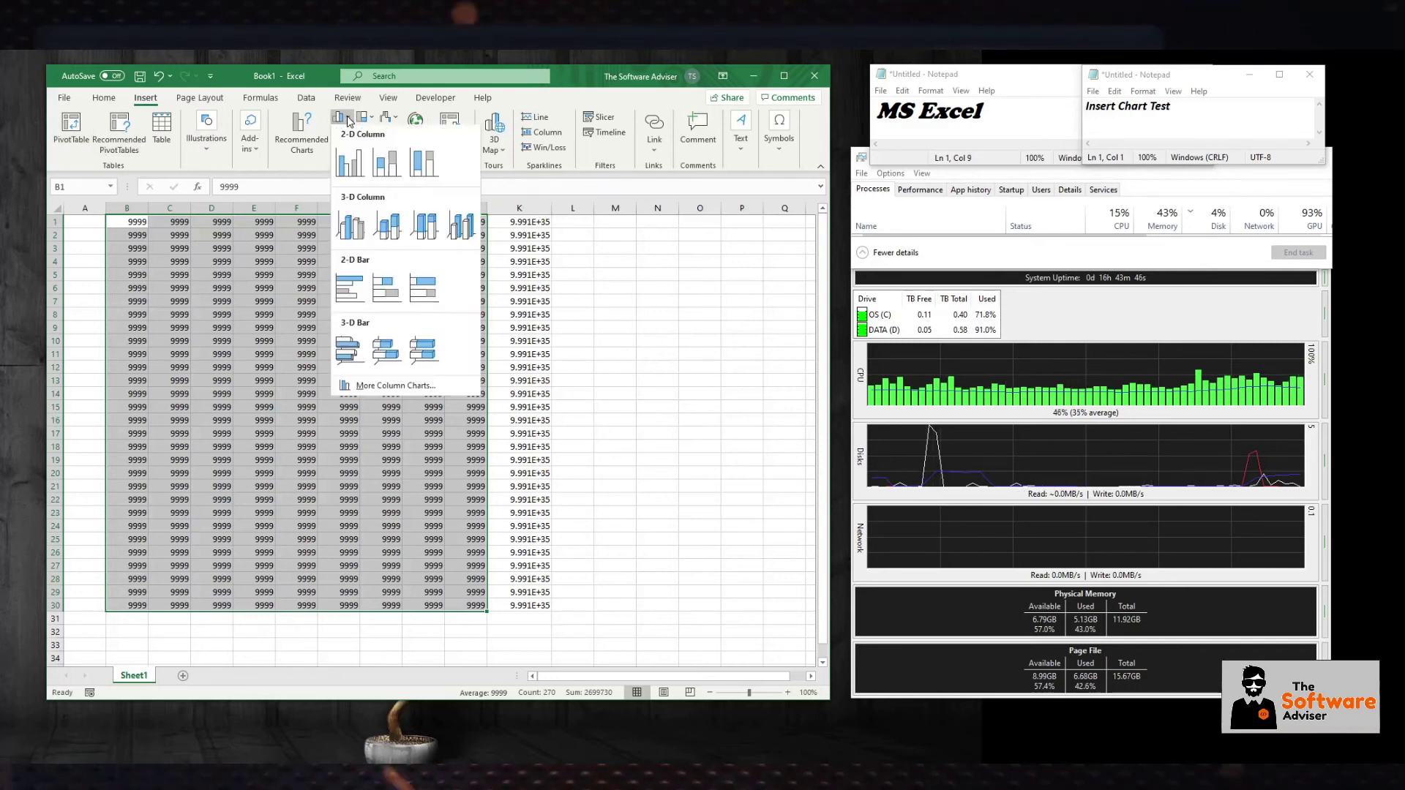
pyautogui.click(356, 174)
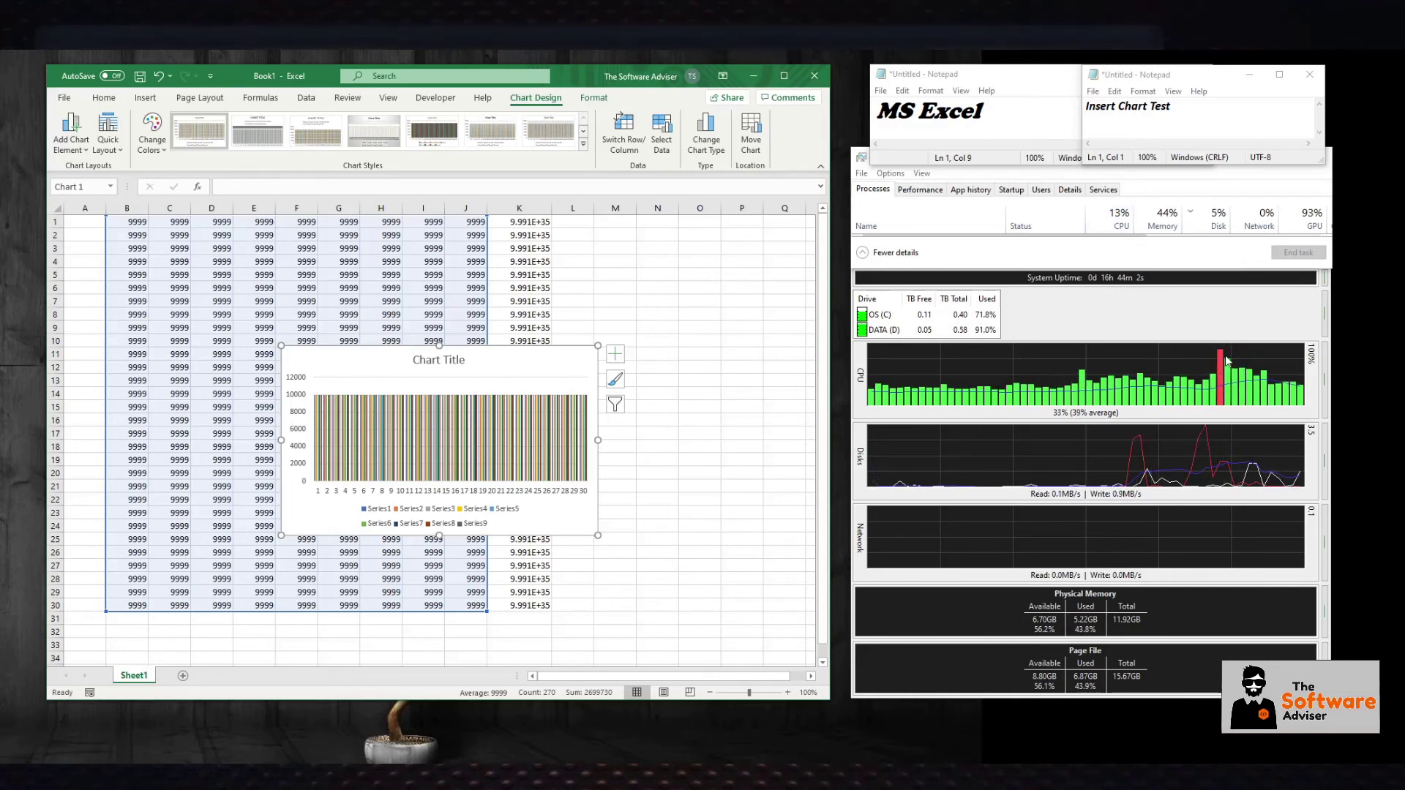
pyautogui.moveTo(502, 364); pyautogui.dragTo(566, 421)
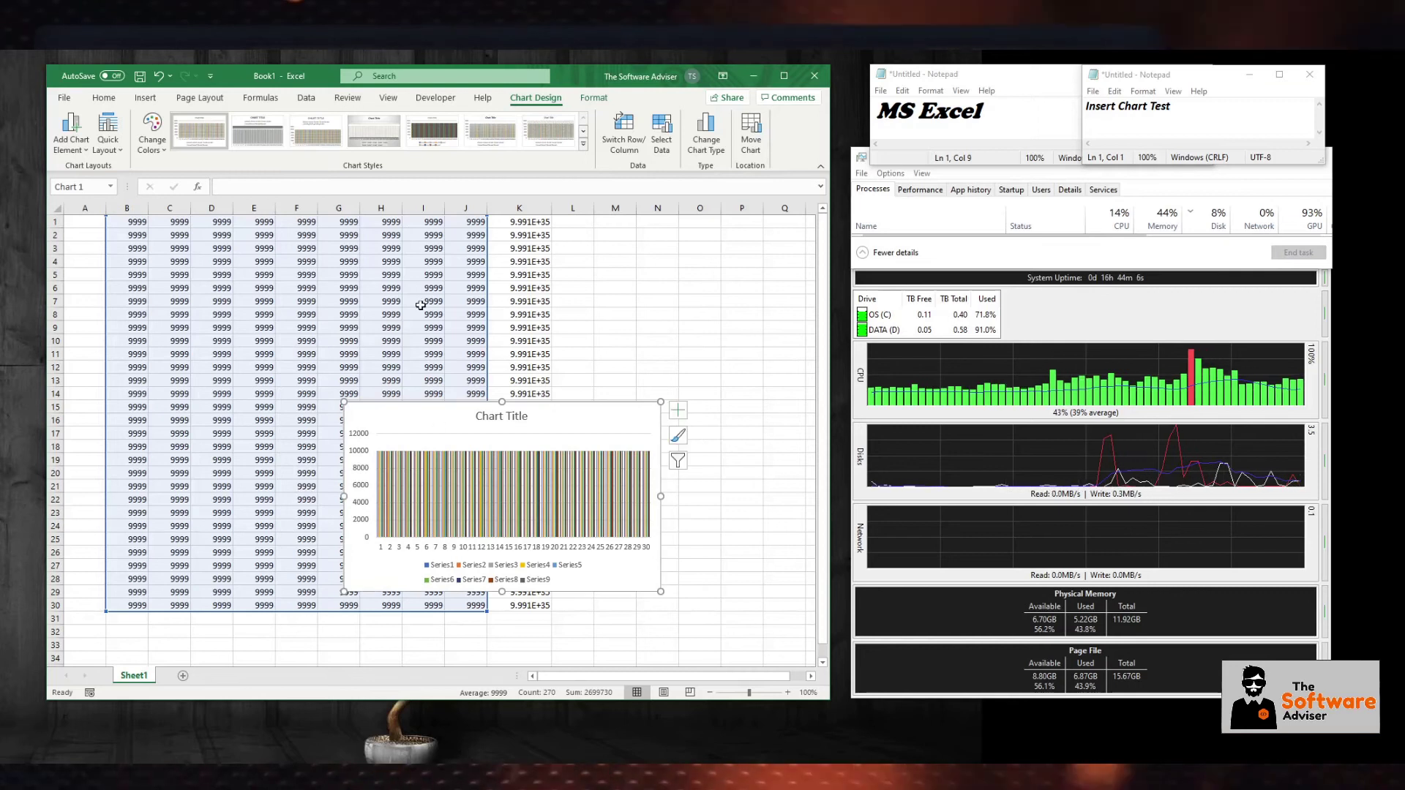